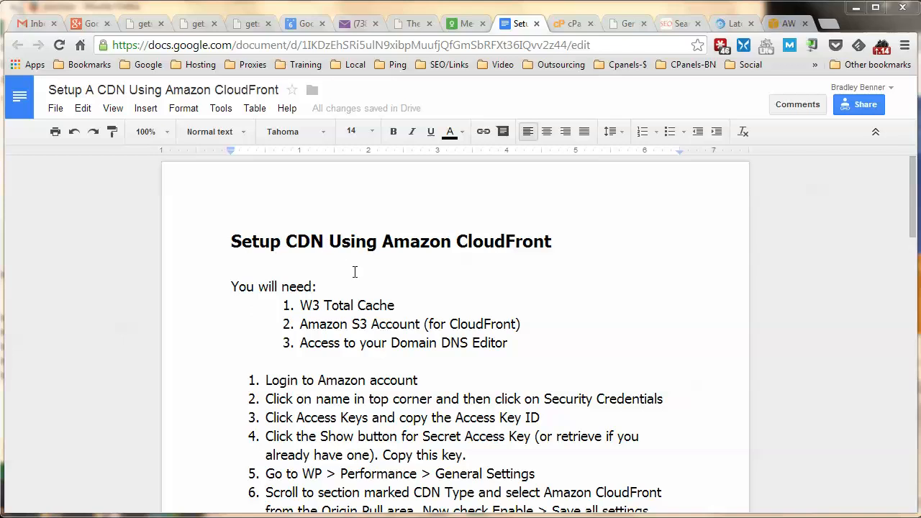
Step: Look over the How To SEO home page and the summary of its GTmetrix performance report
{"action": "left_click", "coordinate": [680, 24]}
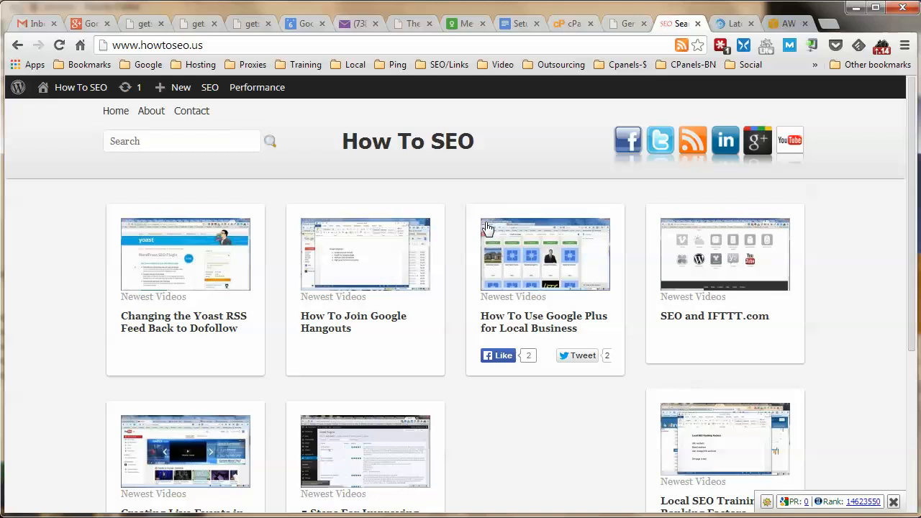
{"action": "scroll", "coordinate": [488, 229], "scroll_direction": "down", "scroll_amount": 2}
{"action": "scroll", "coordinate": [488, 228], "scroll_direction": "up", "scroll_amount": 2}
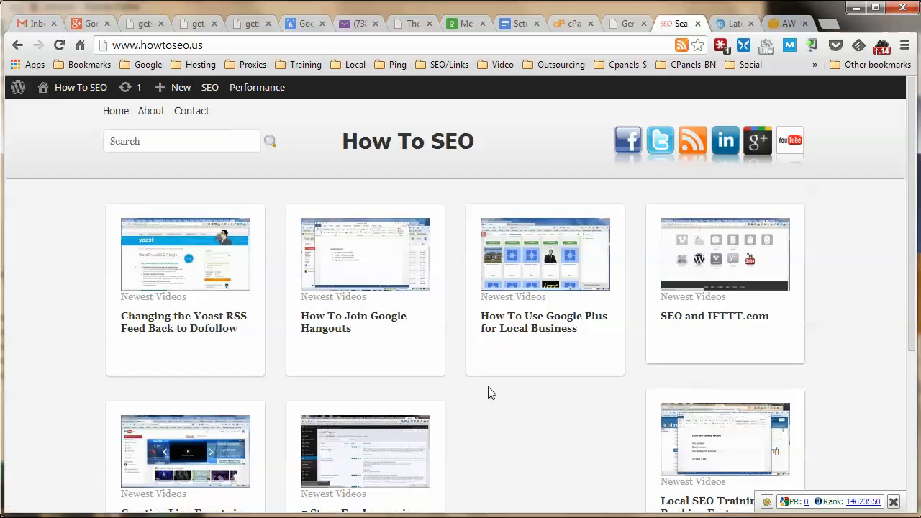
{"action": "left_click", "coordinate": [728, 26]}
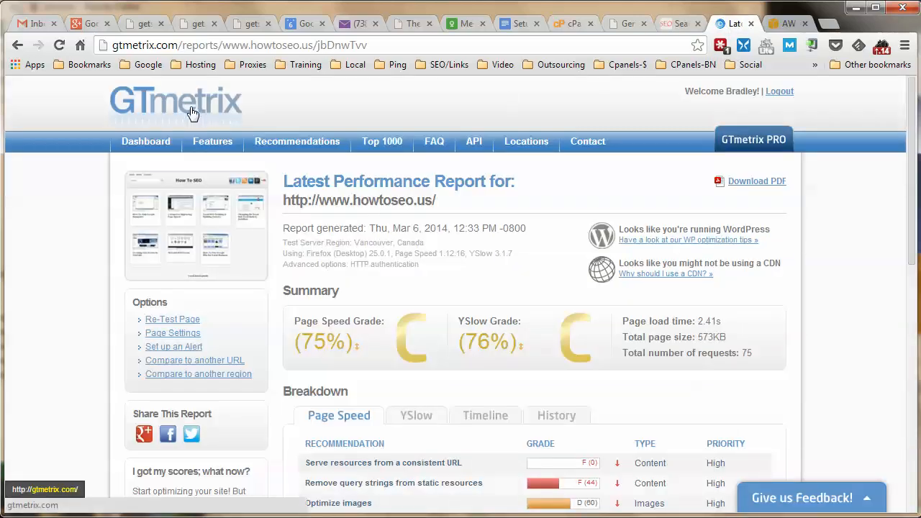
{"action": "scroll", "coordinate": [379, 304], "scroll_direction": "down", "scroll_amount": 3}
{"action": "scroll", "coordinate": [360, 295], "scroll_direction": "up", "scroll_amount": 2}
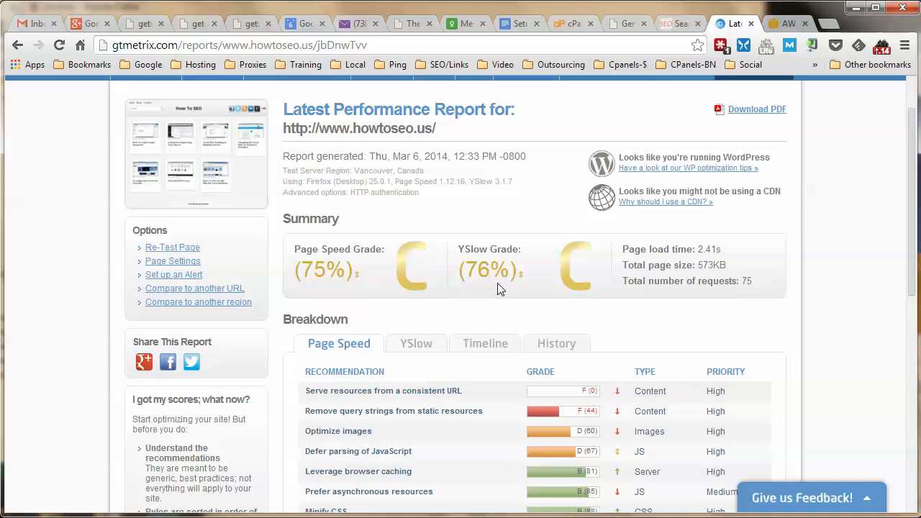
Step: Examine the post grid and the social sharing buttons on the How To SEO home page
{"action": "left_click", "coordinate": [674, 22]}
{"action": "scroll", "coordinate": [487, 250], "scroll_direction": "down", "scroll_amount": 2}
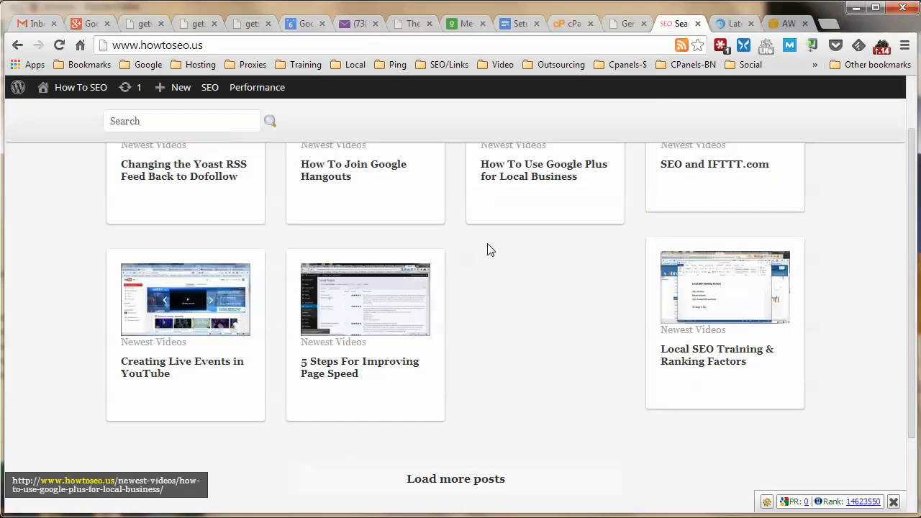
{"action": "scroll", "coordinate": [487, 250], "scroll_direction": "up", "scroll_amount": 2}
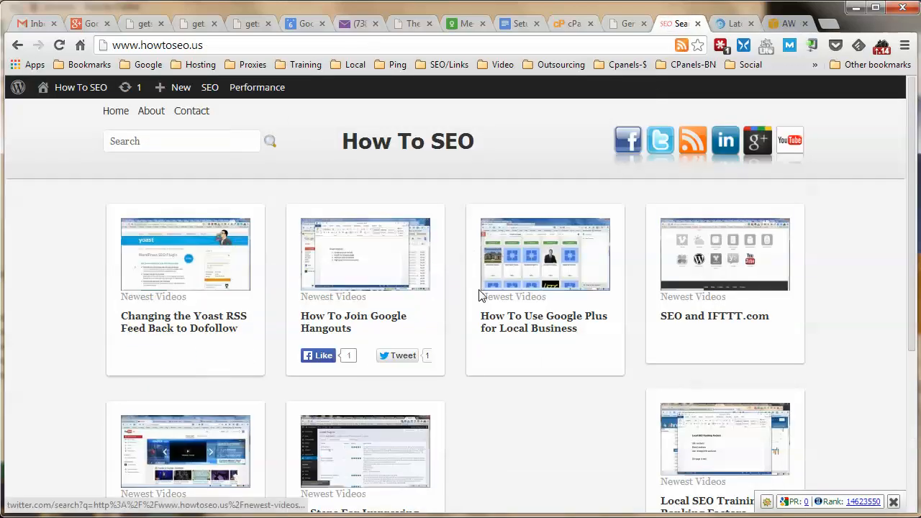
{"action": "mouse_move", "coordinate": [555, 370]}
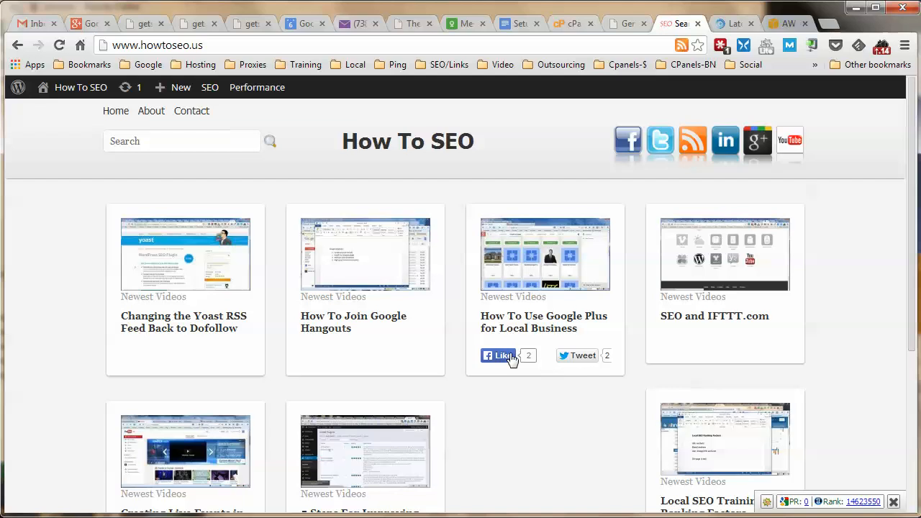
{"action": "scroll", "coordinate": [502, 347], "scroll_direction": "down", "scroll_amount": 3}
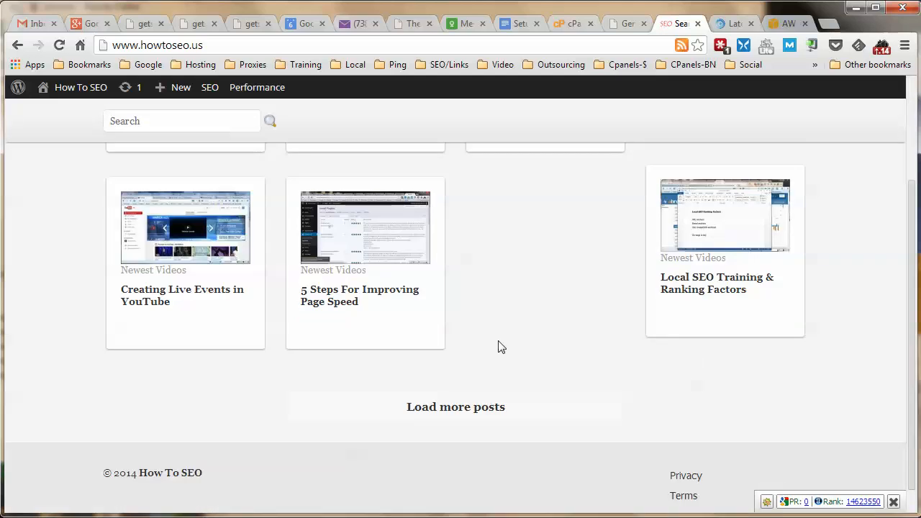
Step: Review the YSlow breakdown in the GTmetrix report and inspect the details of the Add Expires headers recommendation
{"action": "left_click", "coordinate": [730, 26]}
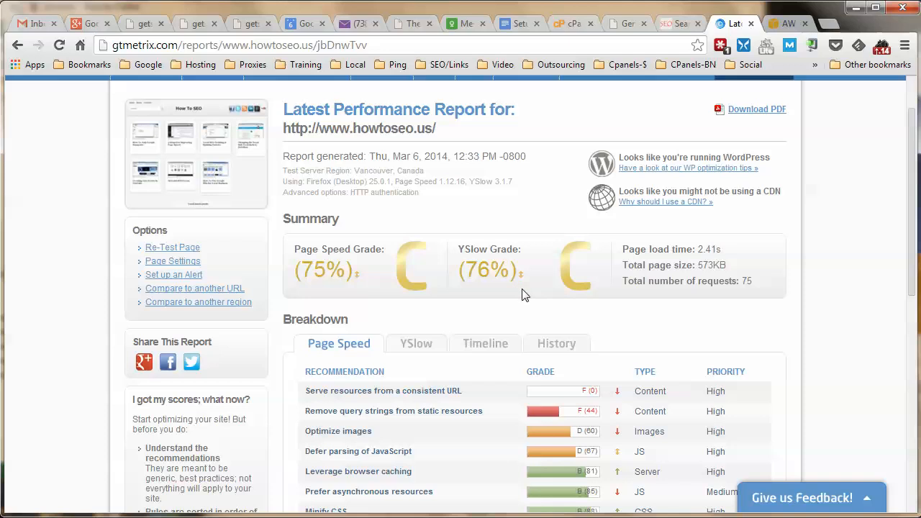
{"action": "scroll", "coordinate": [523, 295], "scroll_direction": "down", "scroll_amount": 1}
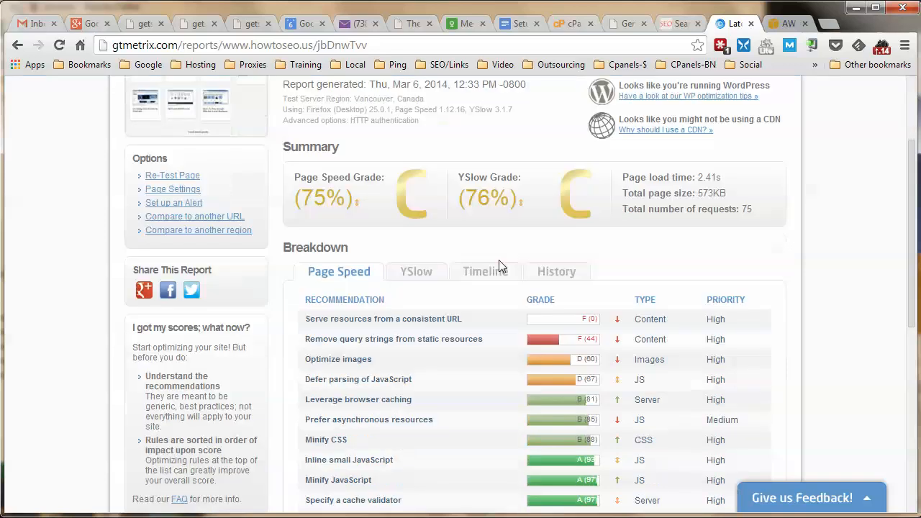
{"action": "left_click", "coordinate": [414, 274]}
{"action": "scroll", "coordinate": [431, 274], "scroll_direction": "down", "scroll_amount": 1}
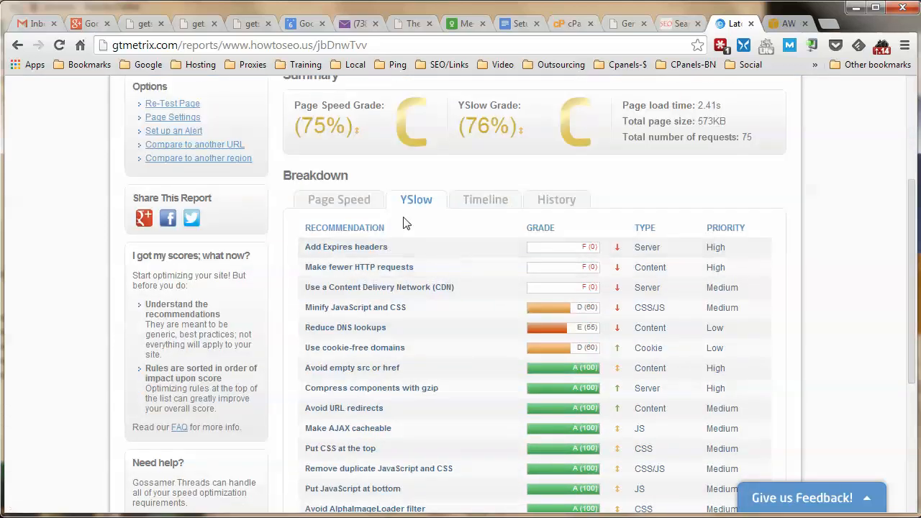
{"action": "left_click", "coordinate": [372, 248]}
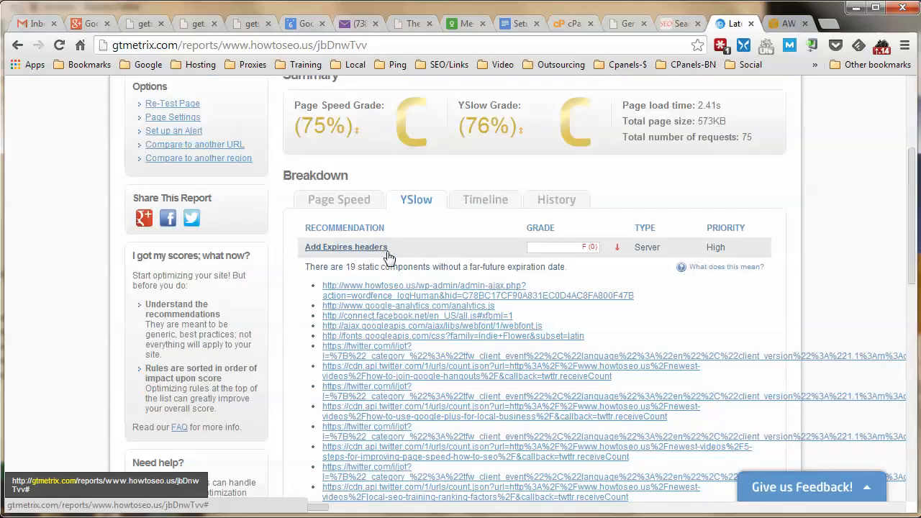
{"action": "scroll", "coordinate": [367, 259], "scroll_direction": "down", "scroll_amount": 1}
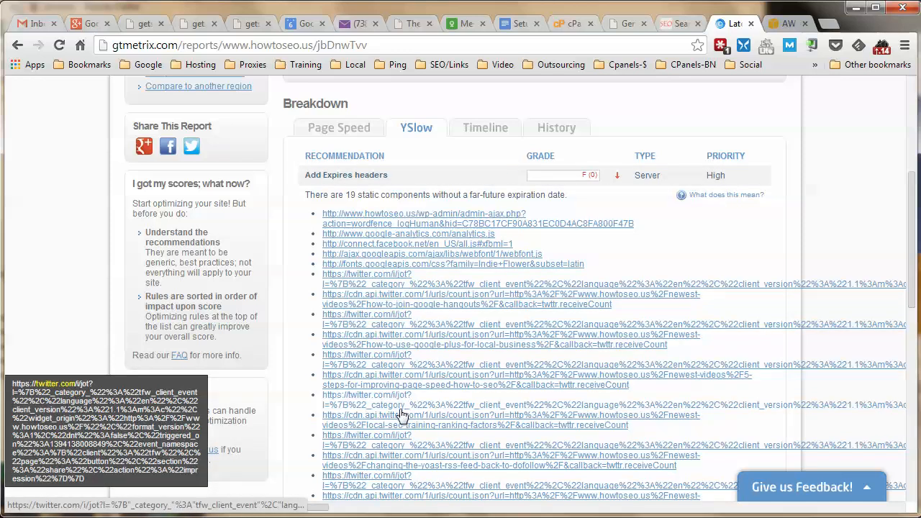
{"action": "scroll", "coordinate": [401, 434], "scroll_direction": "down", "scroll_amount": 1}
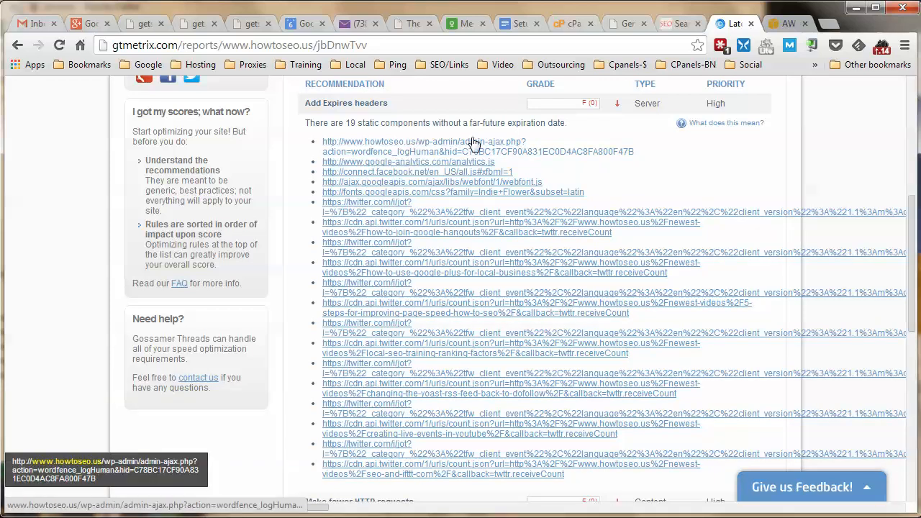
{"action": "scroll", "coordinate": [473, 139], "scroll_direction": "up", "scroll_amount": 4}
Step: Recheck the social buttons on the home page's post cards, and collapse the Add Expires headers details in the GTmetrix report
{"action": "key", "text": "ctrl+shift+Tab"}
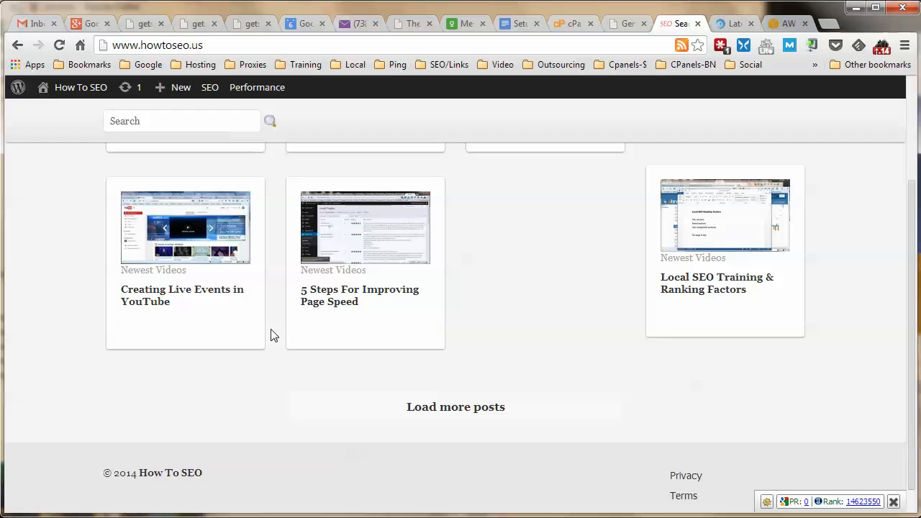
{"action": "scroll", "coordinate": [238, 331], "scroll_direction": "up", "scroll_amount": 3}
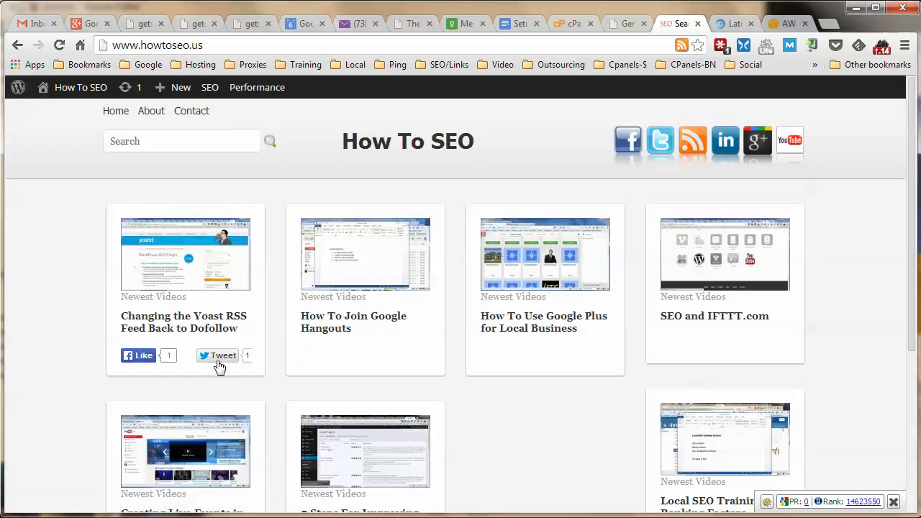
{"action": "left_click", "coordinate": [721, 28]}
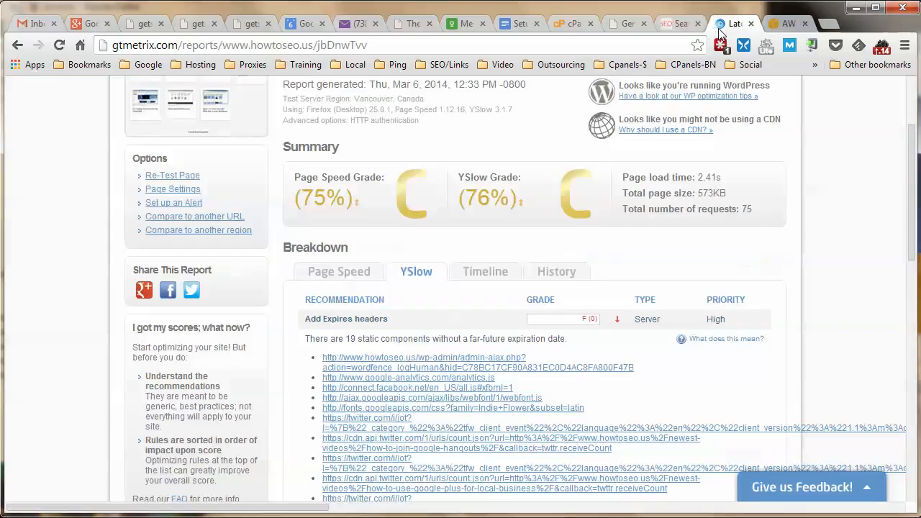
{"action": "left_click", "coordinate": [324, 321]}
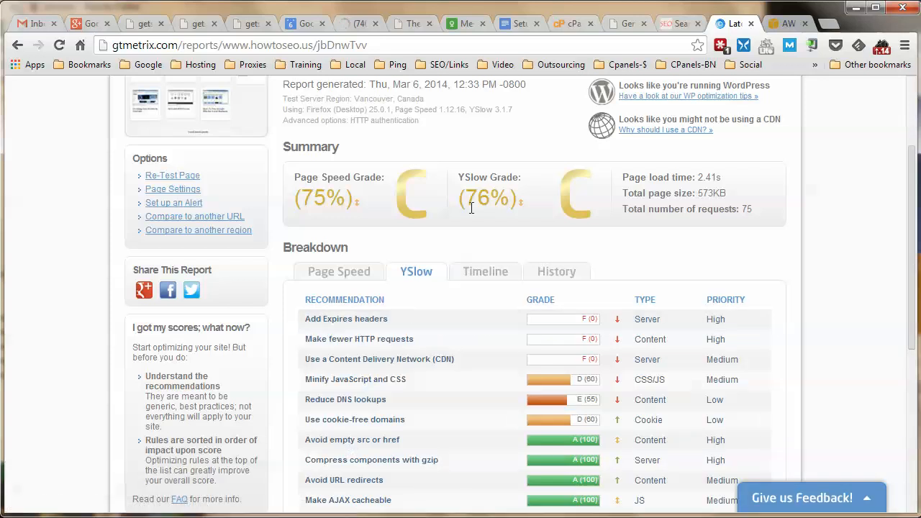
Step: Read the requirements and setup instructions in the "Setup A CDN Using Amazon CloudFront" document
{"action": "left_click", "coordinate": [517, 24]}
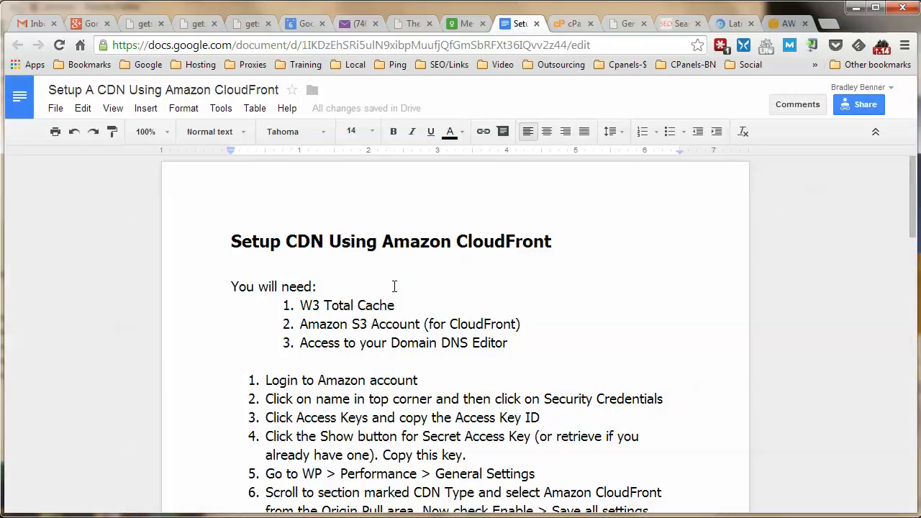
{"action": "scroll", "coordinate": [394, 287], "scroll_direction": "down", "scroll_amount": 1}
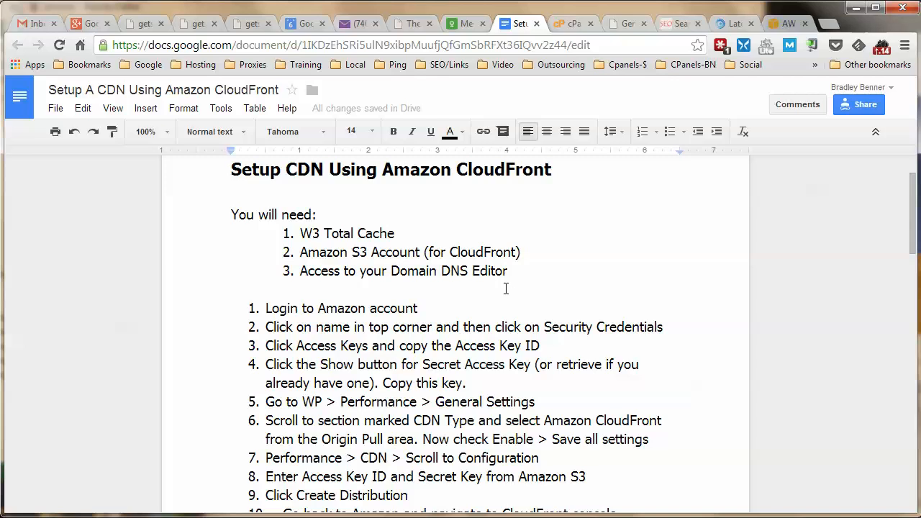
{"action": "scroll", "coordinate": [521, 276], "scroll_direction": "down", "scroll_amount": 1}
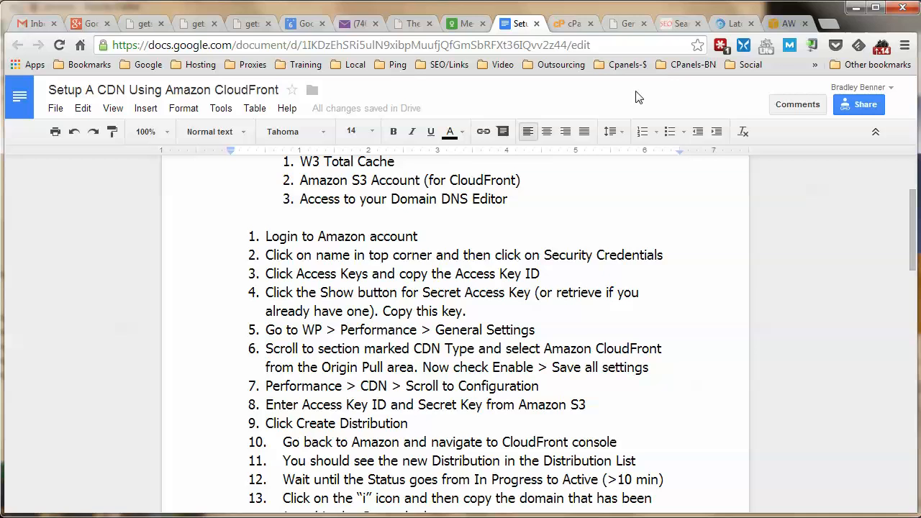
Step: Open the account's Security Credentials page in the AWS console, accept the access notice and locate the Access Keys section
{"action": "left_click", "coordinate": [773, 21]}
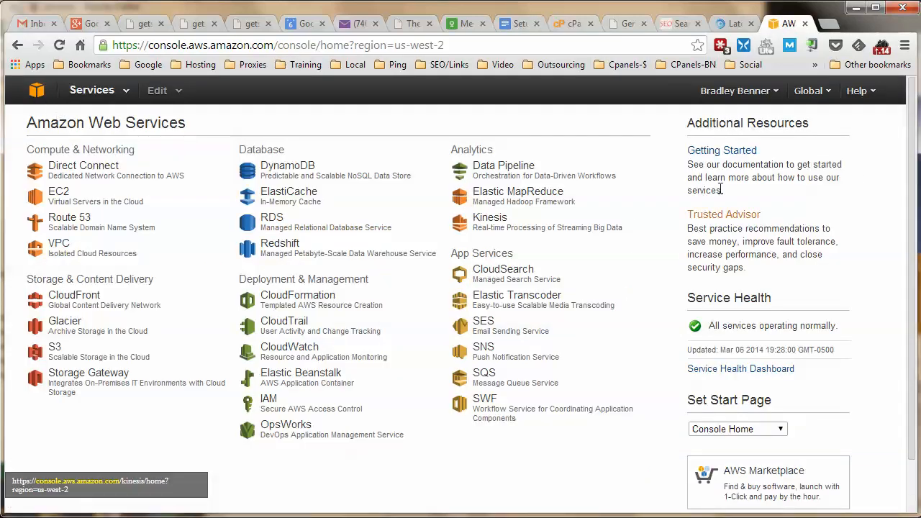
{"action": "left_click", "coordinate": [765, 97]}
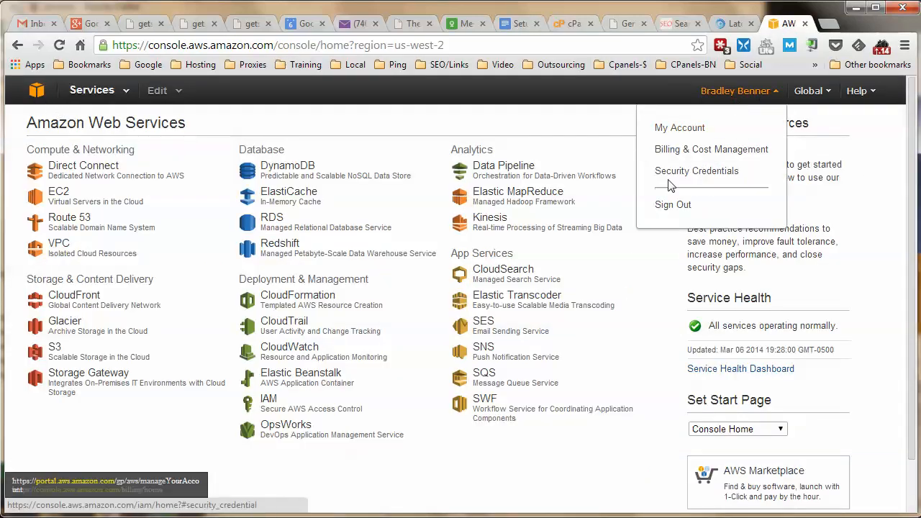
{"action": "left_click", "coordinate": [695, 171]}
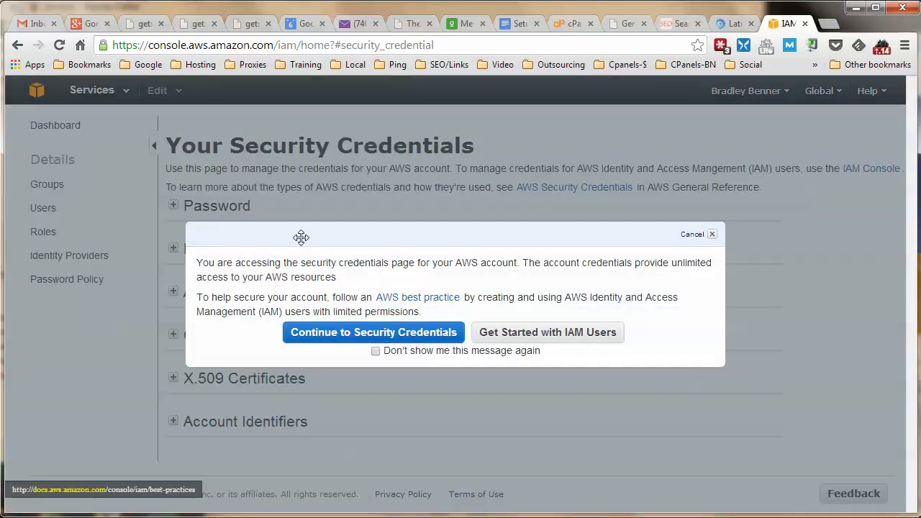
{"action": "left_click", "coordinate": [319, 336]}
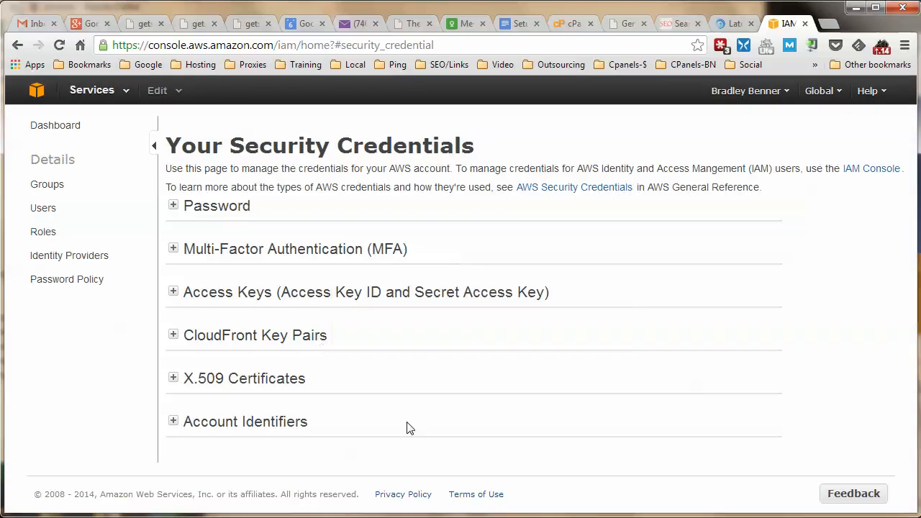
{"action": "mouse_move", "coordinate": [193, 300]}
{"action": "mouse_move", "coordinate": [257, 298]}
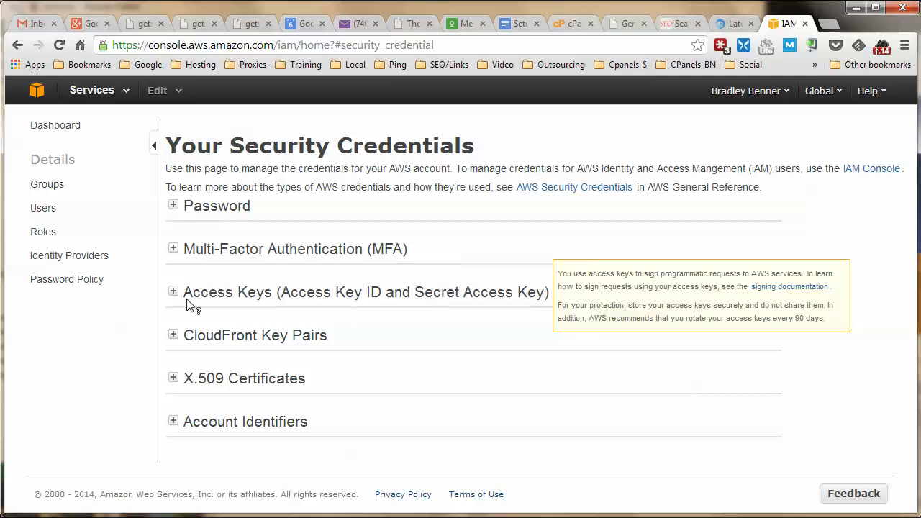
Step: Review the access key instructions in the CloudFront setup document, highlighting the one about copying the Access Key ID
{"action": "left_click", "coordinate": [530, 23]}
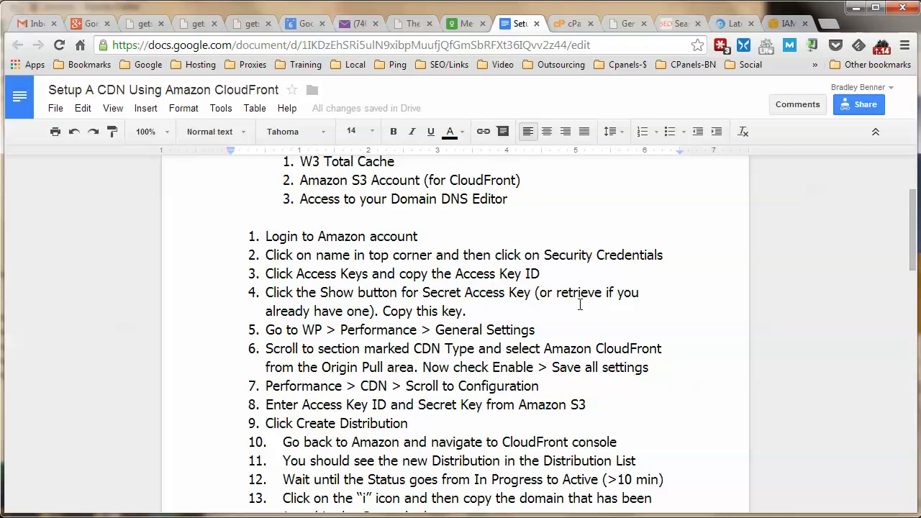
{"action": "left_click_drag", "start_coordinate": [315, 274], "coordinate": [561, 277]}
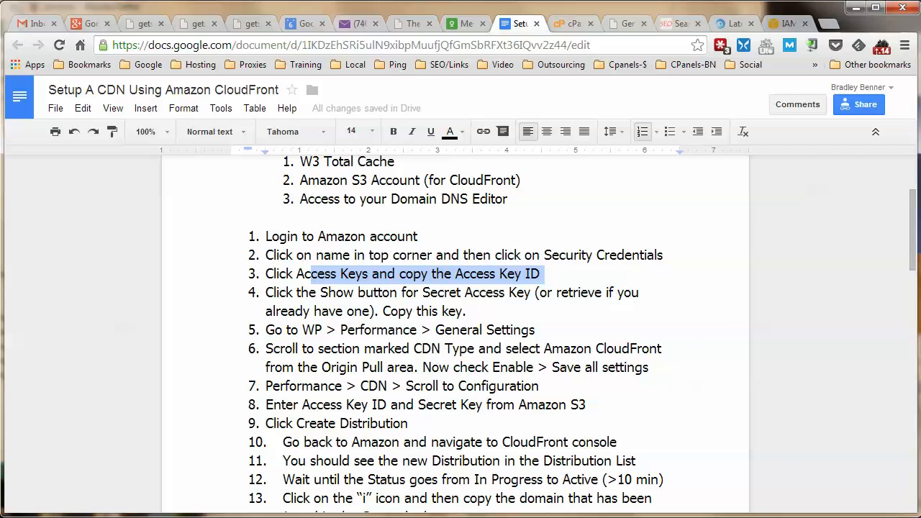
{"action": "key", "text": "Up"}
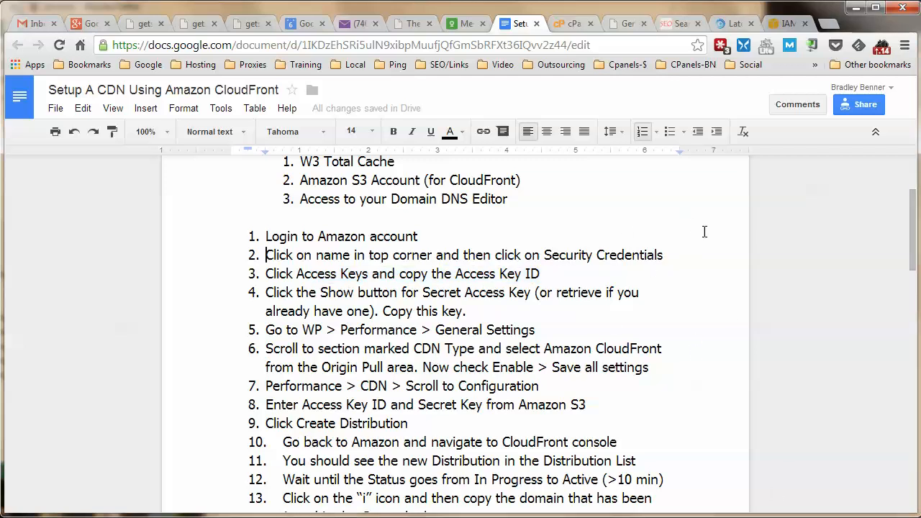
{"action": "left_click", "coordinate": [552, 304]}
Step: Look over the W3 Total Cache General Settings in WordPress and check the setup document's CDN Type instruction
{"action": "left_click", "coordinate": [620, 24]}
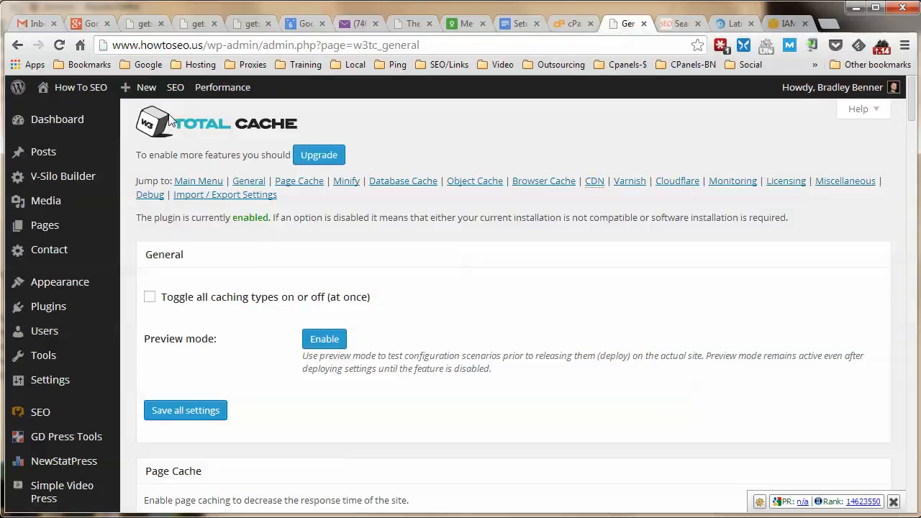
{"action": "scroll", "coordinate": [164, 281], "scroll_direction": "down", "scroll_amount": 4}
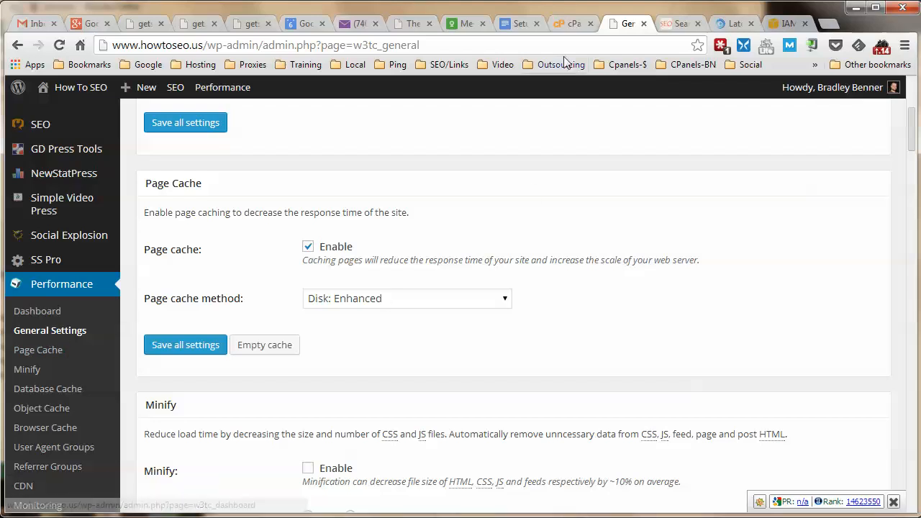
{"action": "left_click", "coordinate": [505, 27]}
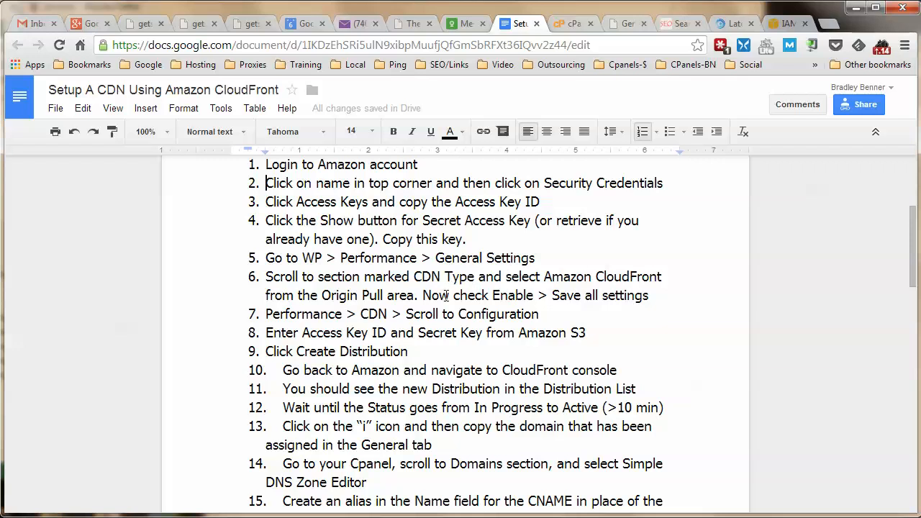
Step: In the W3 Total Cache General Settings, set the CDN type to Amazon CloudFront under Origin Pull, enable the CDN and save all settings
{"action": "left_click", "coordinate": [626, 29]}
{"action": "scroll", "coordinate": [252, 278], "scroll_direction": "down", "scroll_amount": 7}
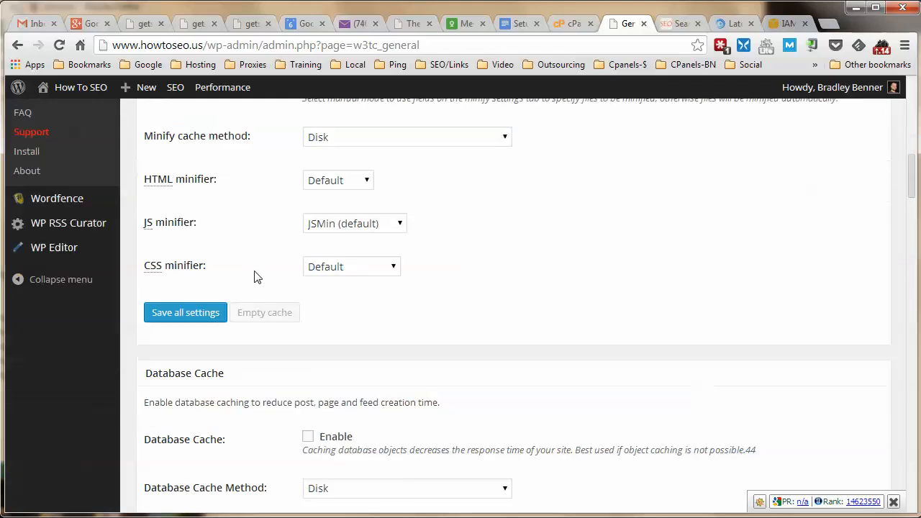
{"action": "scroll", "coordinate": [256, 276], "scroll_direction": "down", "scroll_amount": 12}
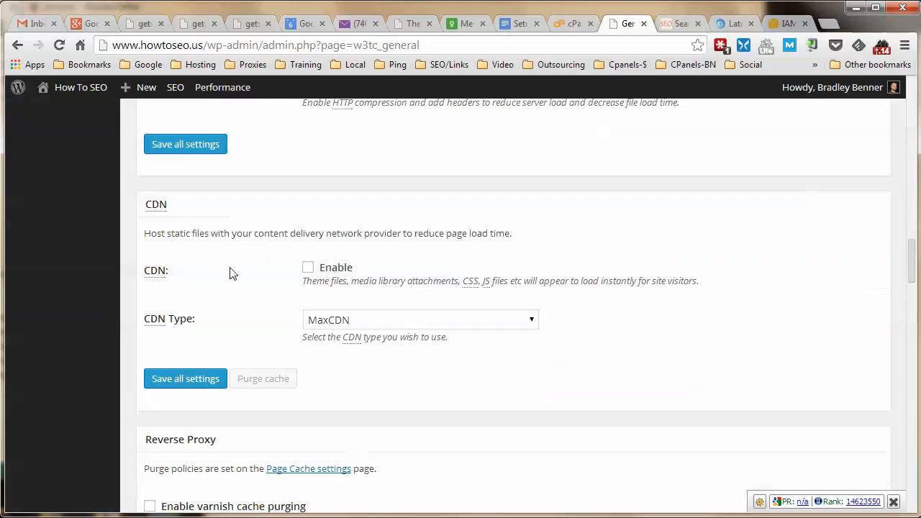
{"action": "left_click", "coordinate": [532, 323]}
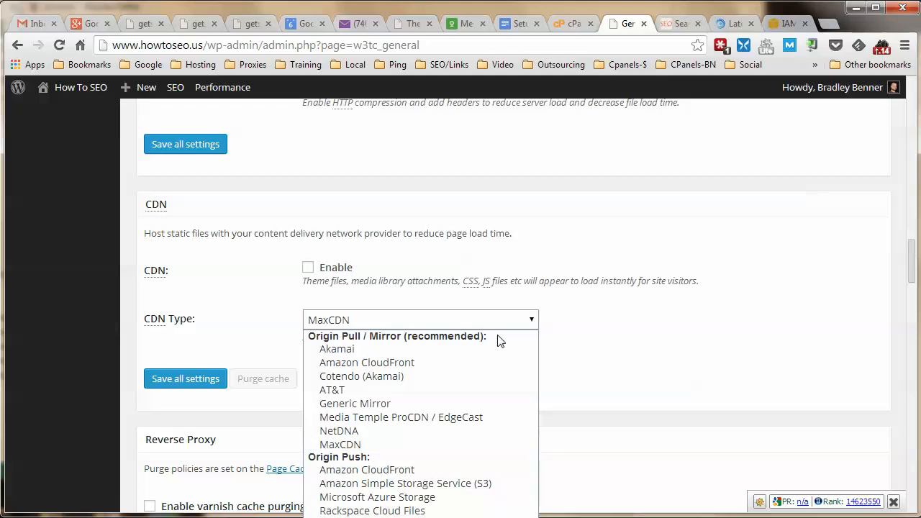
{"action": "scroll", "coordinate": [500, 341], "scroll_direction": "down", "scroll_amount": 2}
{"action": "scroll", "coordinate": [580, 353], "scroll_direction": "up", "scroll_amount": 1}
{"action": "left_click", "coordinate": [530, 248]}
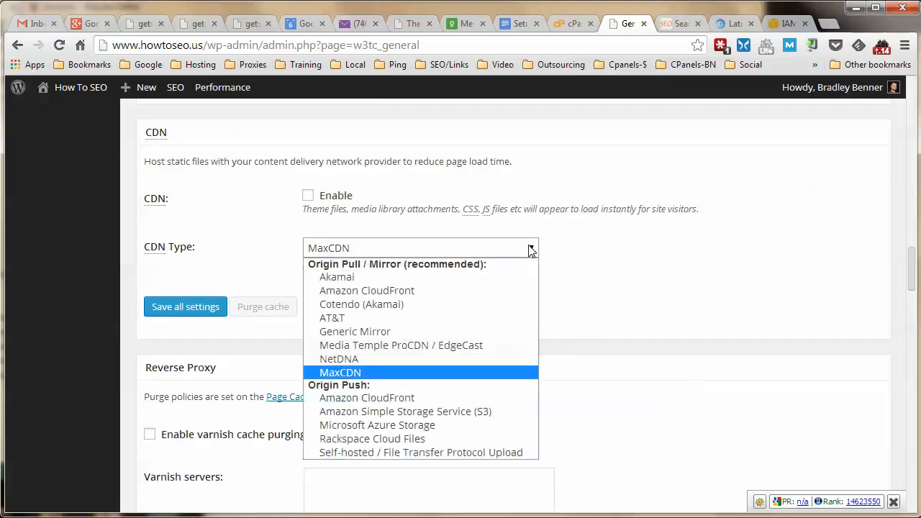
{"action": "left_click", "coordinate": [367, 291]}
{"action": "left_click", "coordinate": [308, 196]}
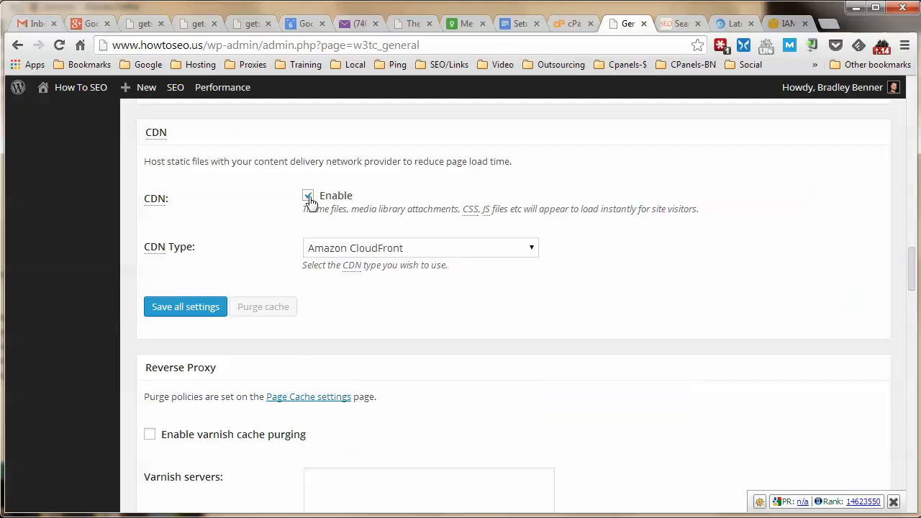
{"action": "left_click", "coordinate": [215, 298]}
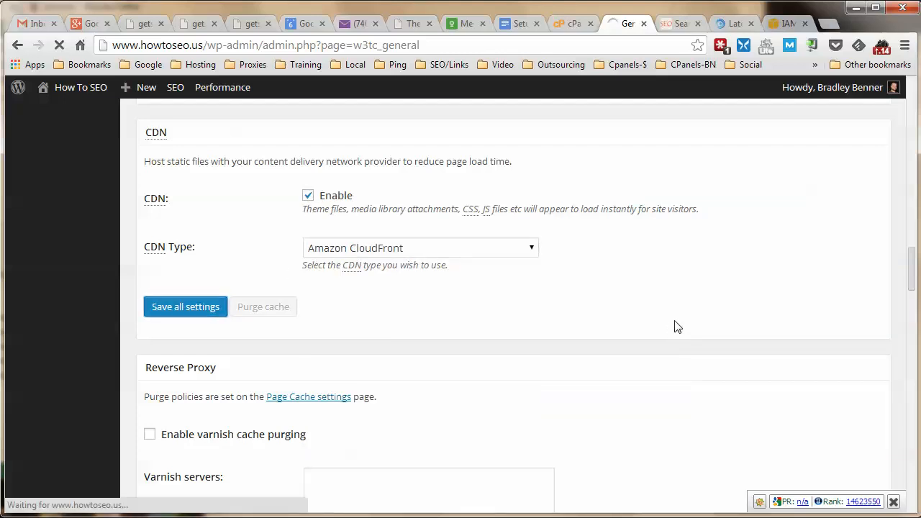
Step: Check the setup document's CDN instructions and review the saved CDN section in the W3 Total Cache General Settings
{"action": "left_click", "coordinate": [518, 26]}
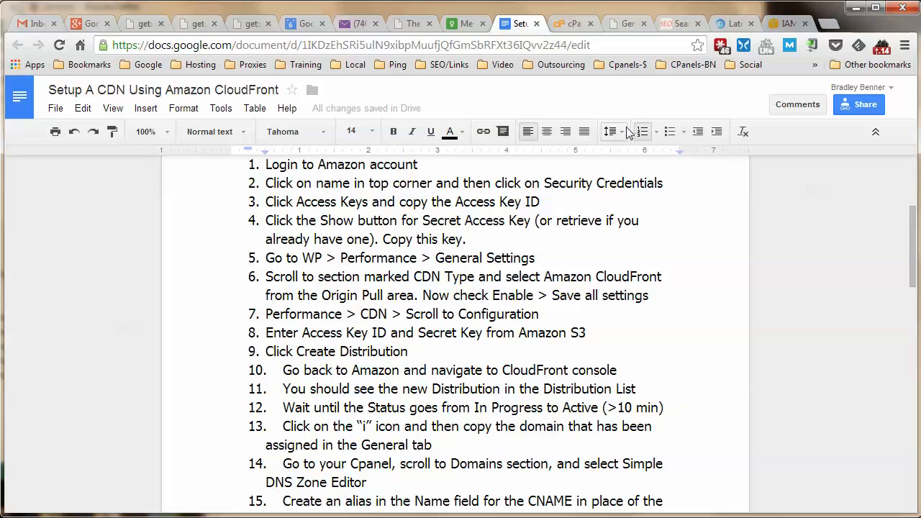
{"action": "left_click", "coordinate": [627, 23]}
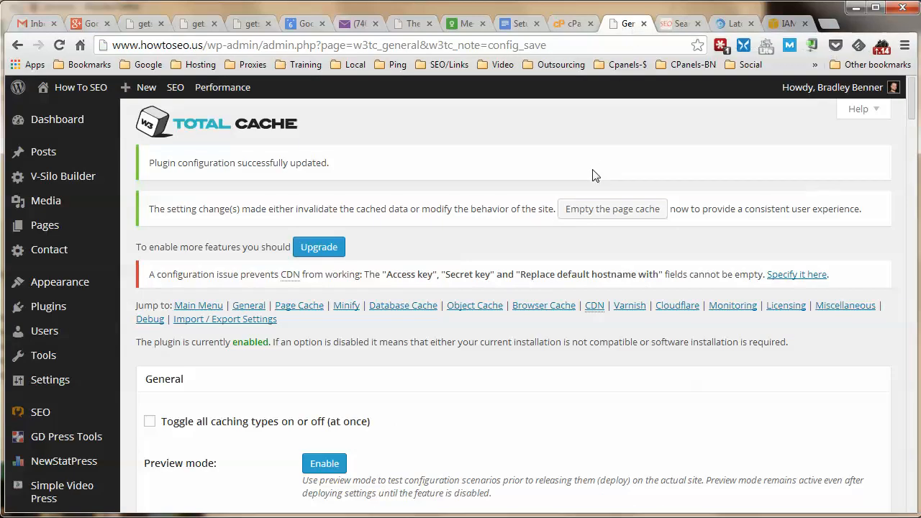
{"action": "scroll", "coordinate": [594, 175], "scroll_direction": "down", "scroll_amount": 1}
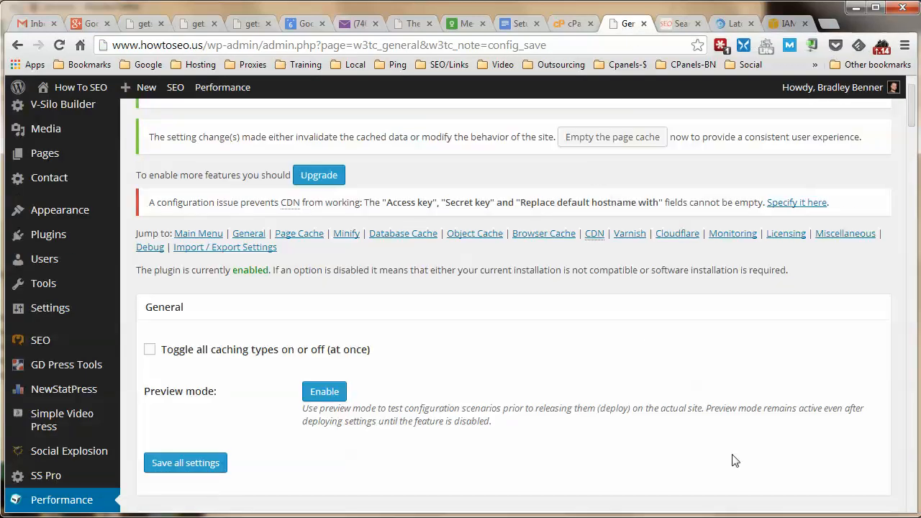
{"action": "scroll", "coordinate": [731, 432], "scroll_direction": "down", "scroll_amount": 9}
{"action": "scroll", "coordinate": [731, 429], "scroll_direction": "up", "scroll_amount": 4}
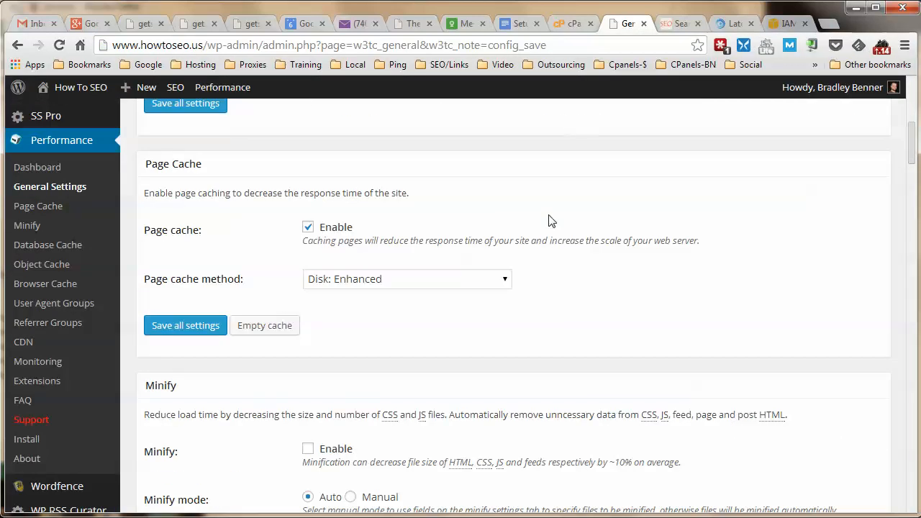
{"action": "scroll", "coordinate": [623, 267], "scroll_direction": "down", "scroll_amount": 7}
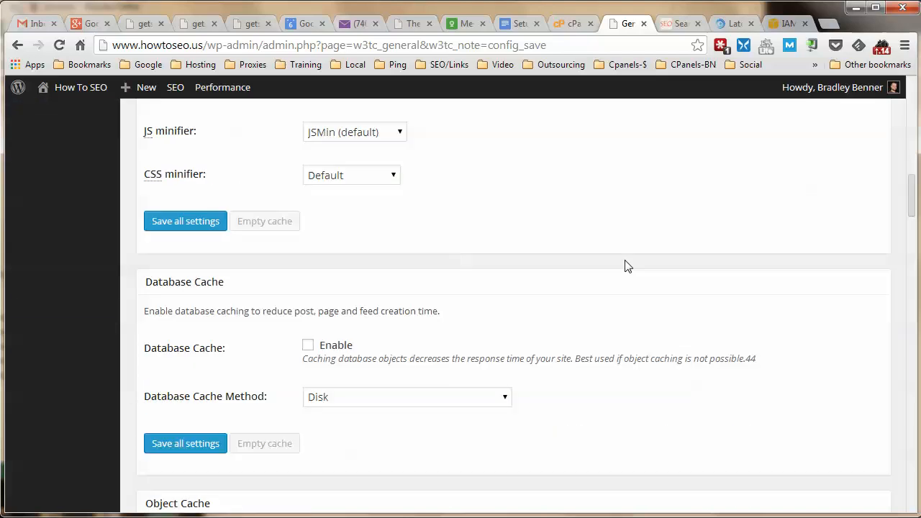
{"action": "scroll", "coordinate": [626, 266], "scroll_direction": "down", "scroll_amount": 10}
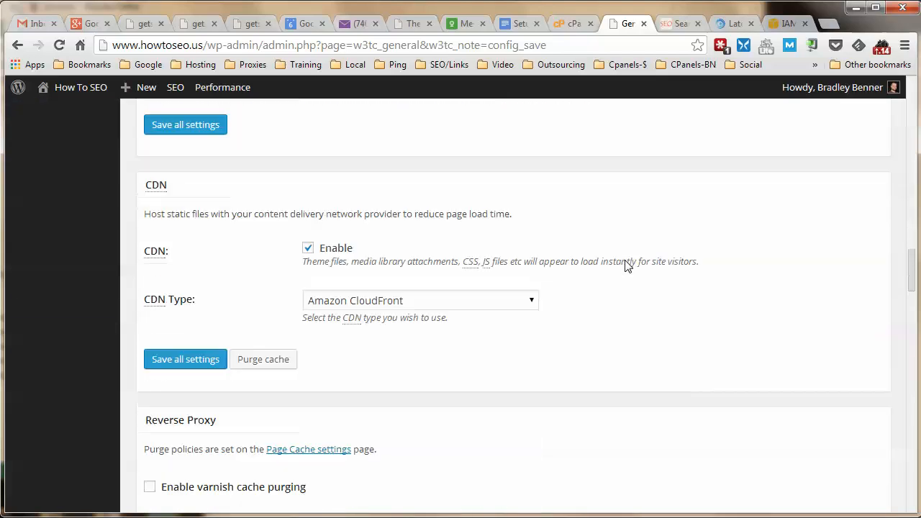
{"action": "scroll", "coordinate": [625, 265], "scroll_direction": "down", "scroll_amount": 1}
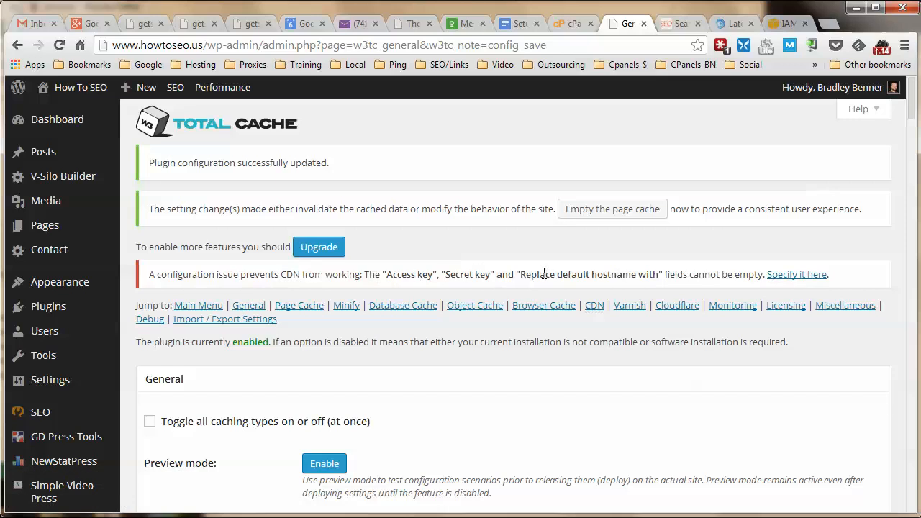
{"action": "left_click", "coordinate": [788, 278]}
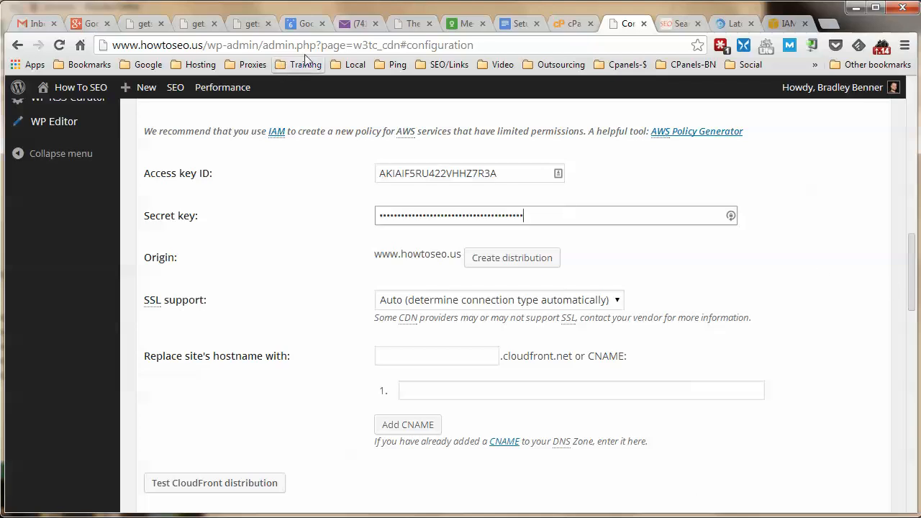
{"action": "left_click", "coordinate": [515, 23]}
{"action": "scroll", "coordinate": [285, 337], "scroll_direction": "down", "scroll_amount": 1}
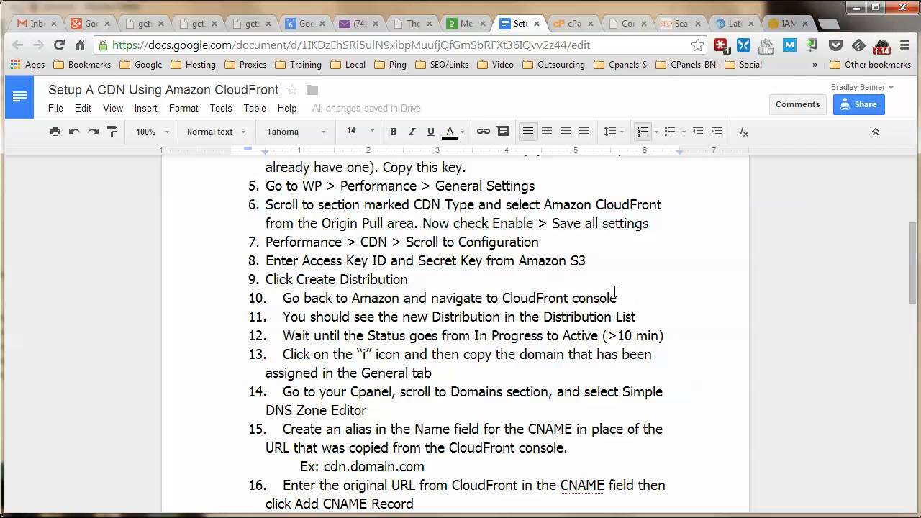
{"action": "left_click", "coordinate": [626, 24]}
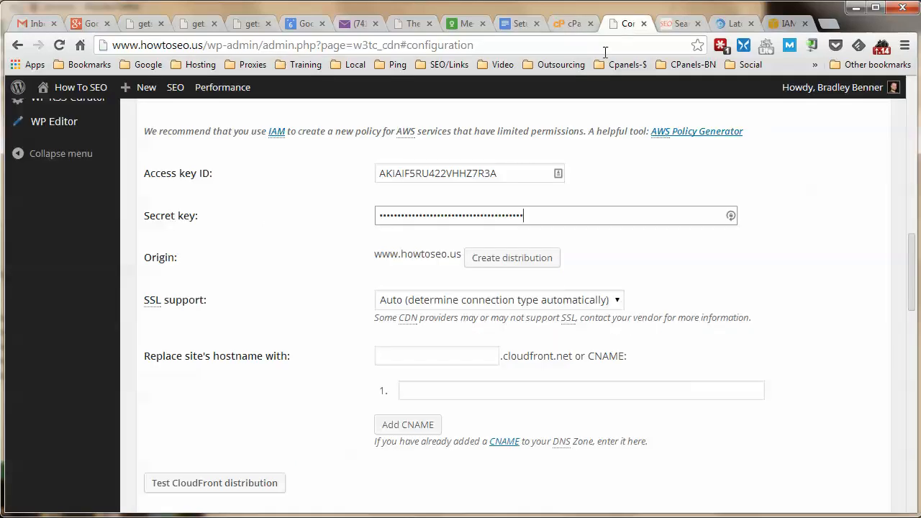
{"action": "left_click", "coordinate": [508, 261]}
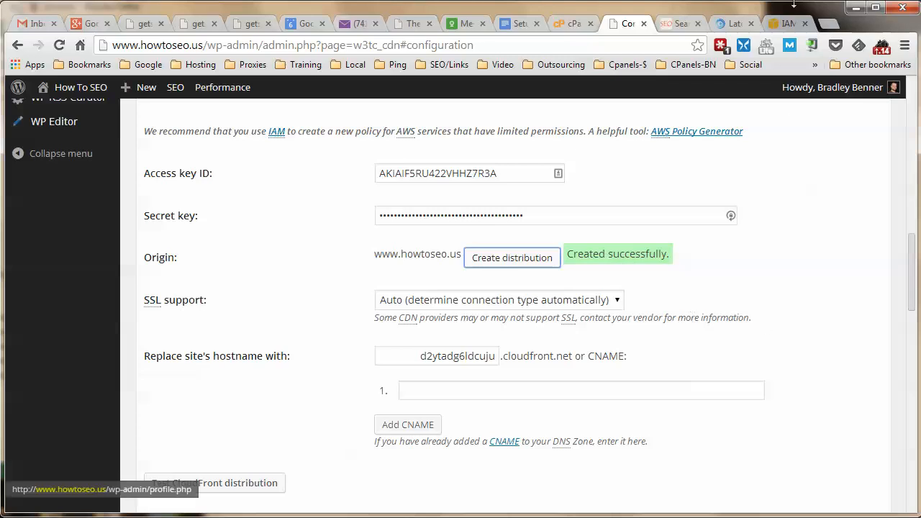
{"action": "left_click", "coordinate": [779, 25]}
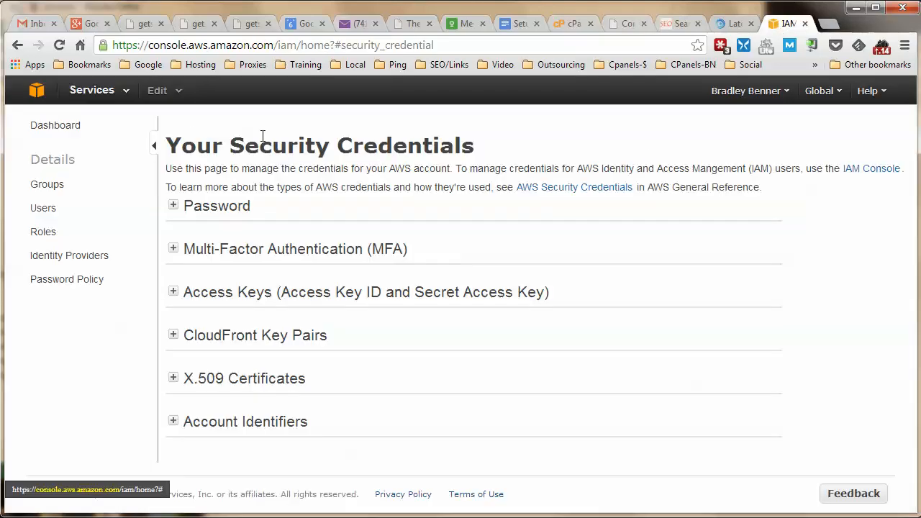
{"action": "left_click", "coordinate": [48, 96]}
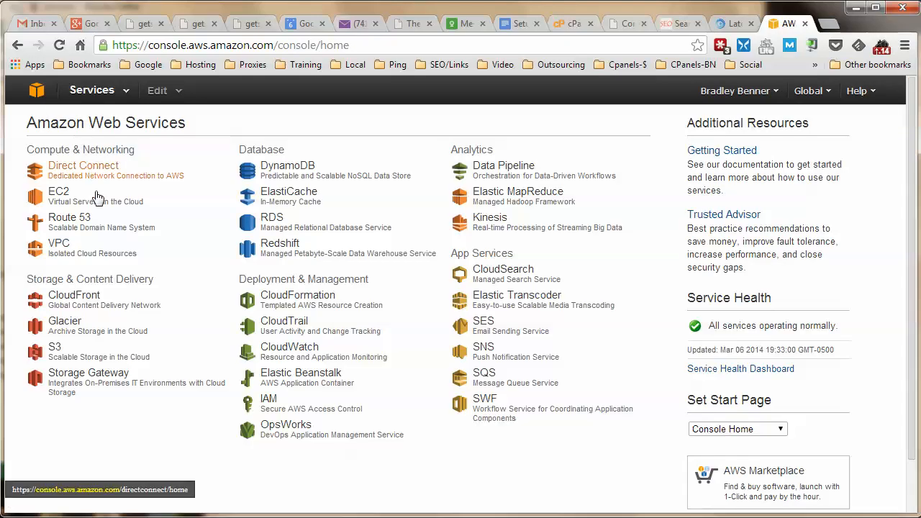
{"action": "left_click", "coordinate": [84, 304]}
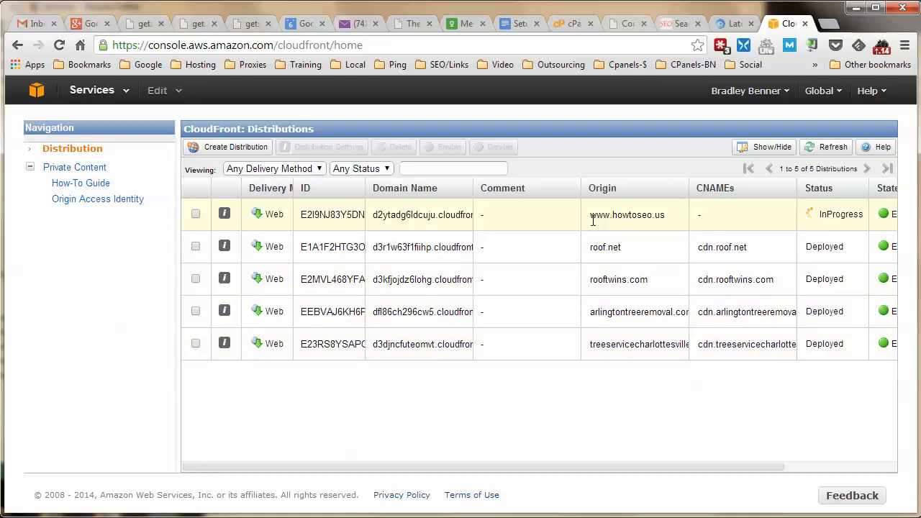
{"action": "left_click_drag", "start_coordinate": [595, 215], "coordinate": [673, 219]}
{"action": "left_click", "coordinate": [615, 216]}
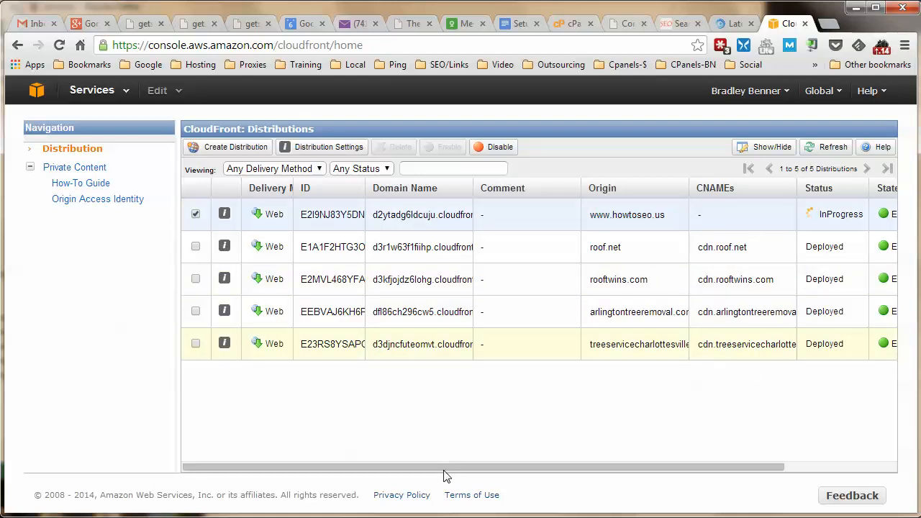
{"action": "left_click_drag", "start_coordinate": [444, 469], "coordinate": [528, 472]}
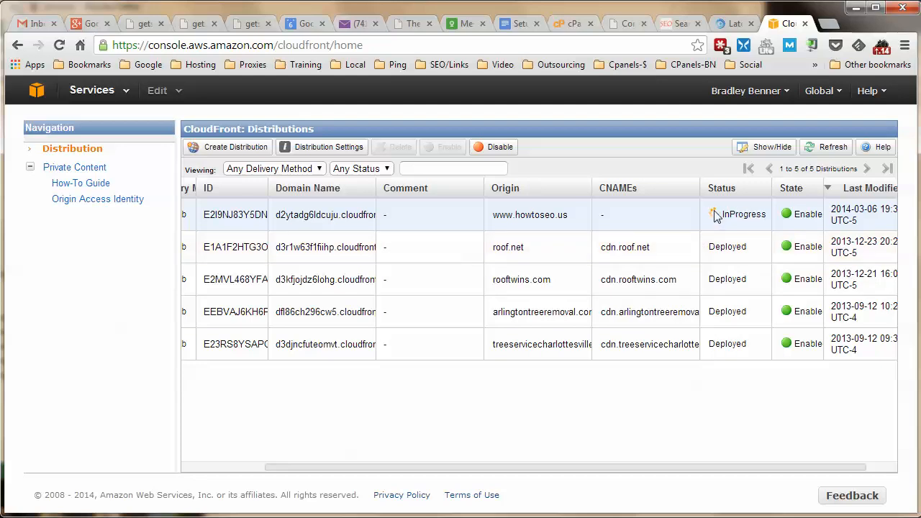
{"action": "left_click_drag", "start_coordinate": [674, 477], "coordinate": [686, 468]}
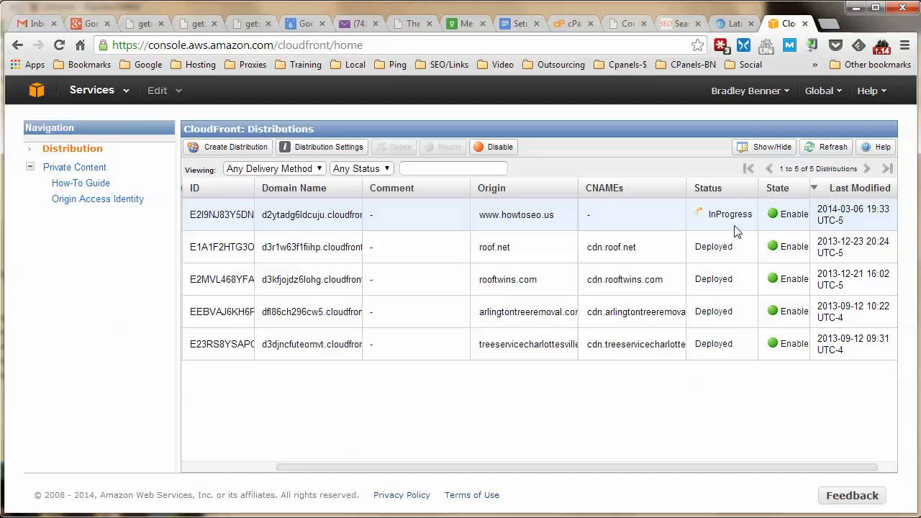
Step: Review the setup document's instructions on waiting for the Active status and copying the assigned domain, highlighting the word Active
{"action": "left_click", "coordinate": [512, 23]}
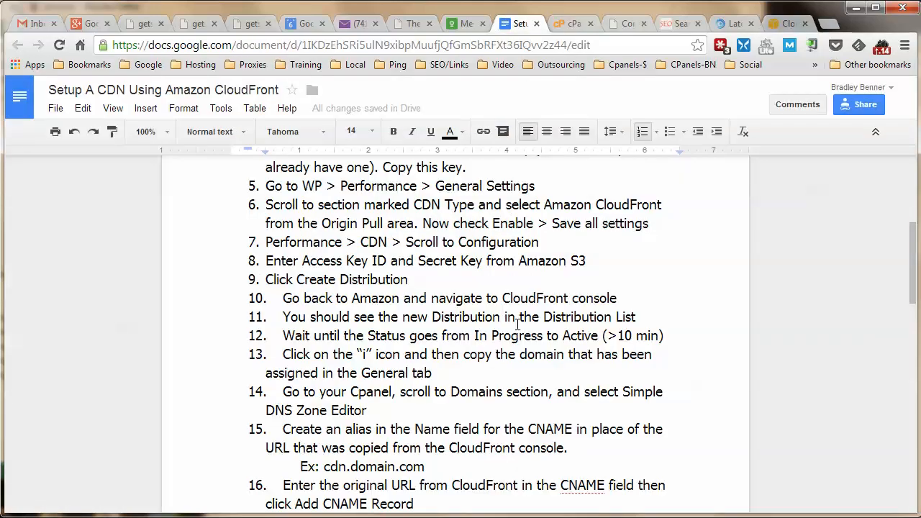
{"action": "left_click_drag", "start_coordinate": [563, 336], "coordinate": [598, 339]}
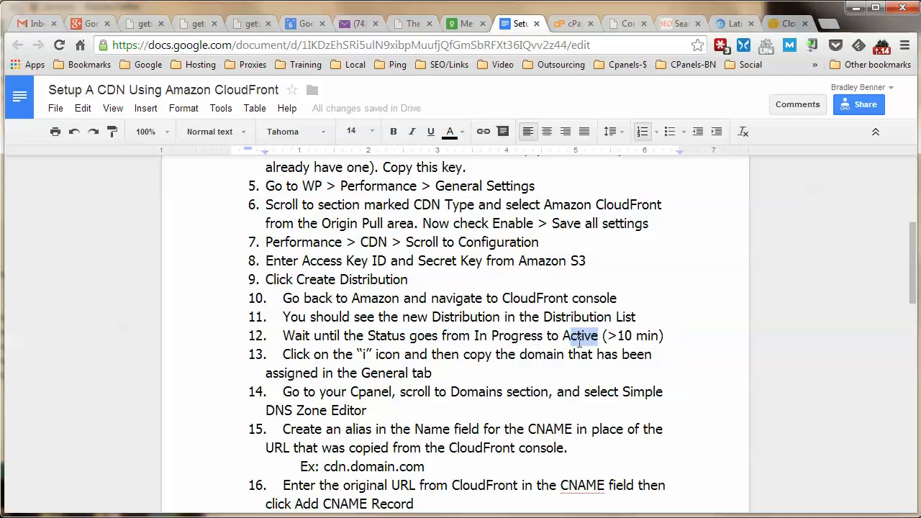
{"action": "scroll", "coordinate": [615, 301], "scroll_direction": "down", "scroll_amount": 1}
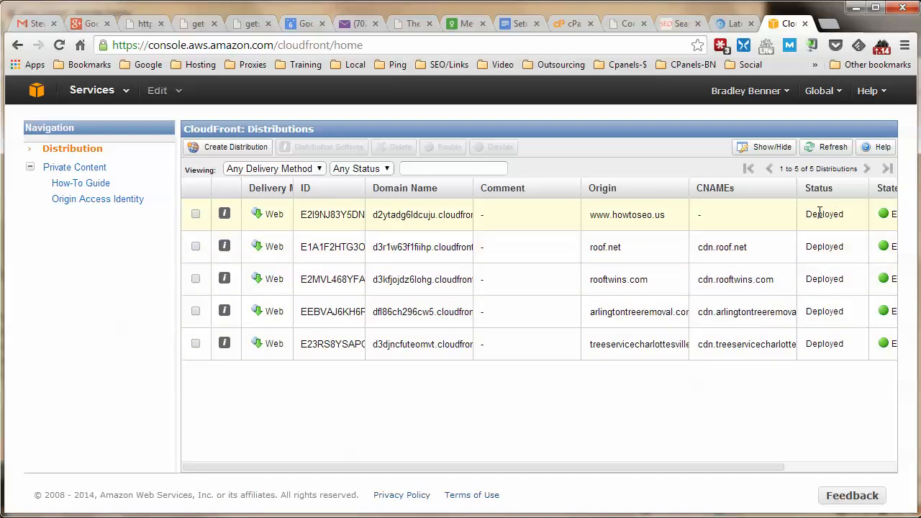
{"action": "left_click", "coordinate": [519, 24]}
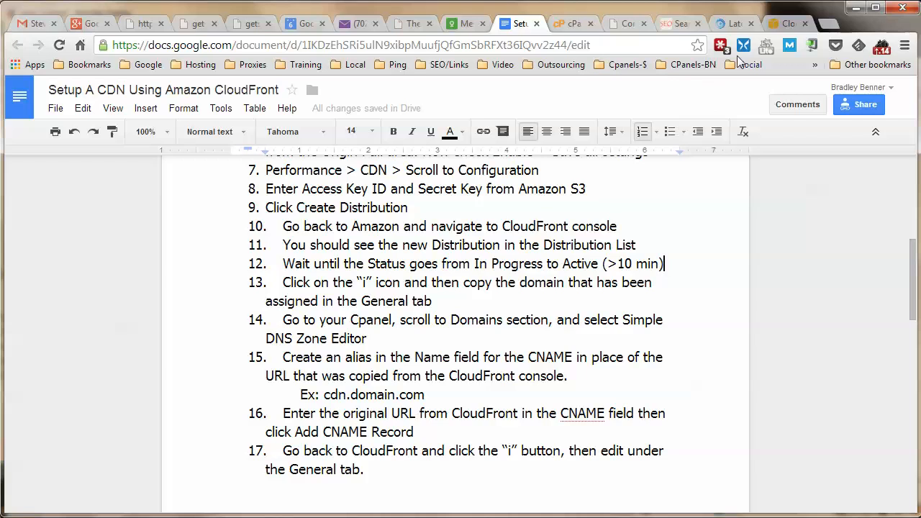
{"action": "left_click", "coordinate": [784, 25]}
{"action": "left_click", "coordinate": [224, 215]}
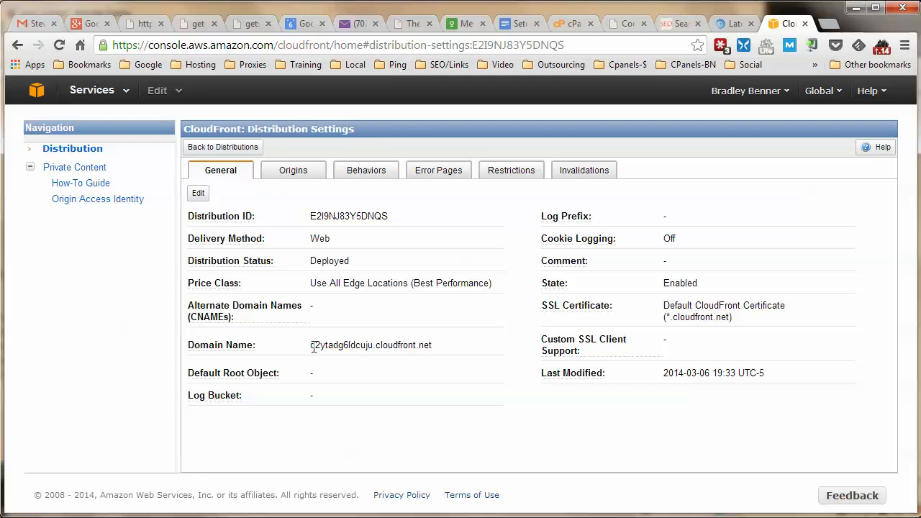
{"action": "left_click_drag", "start_coordinate": [311, 346], "coordinate": [434, 345]}
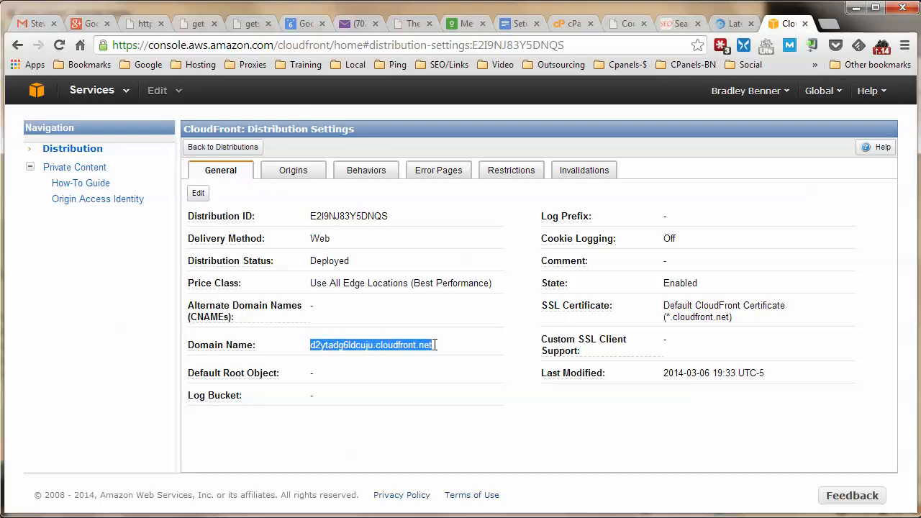
{"action": "right_click", "coordinate": [421, 348]}
{"action": "left_click", "coordinate": [453, 354]}
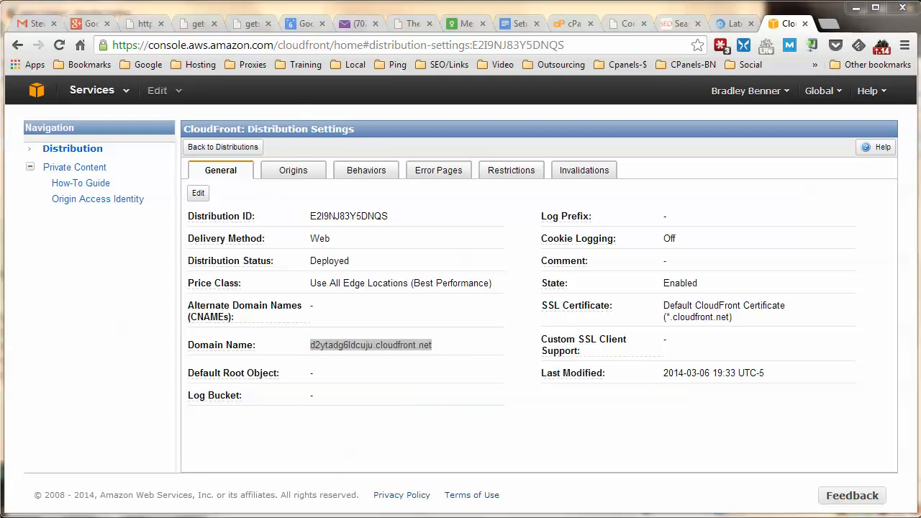
{"action": "right_click", "coordinate": [424, 264]}
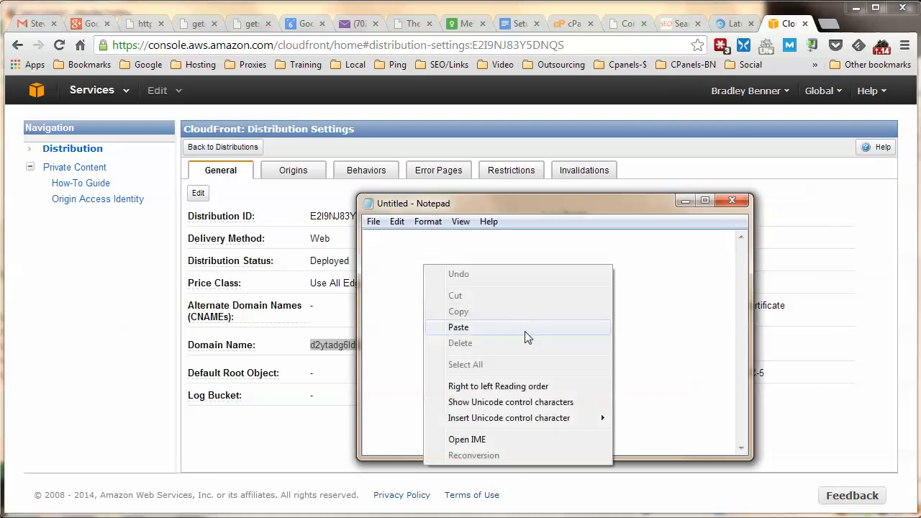
{"action": "left_click", "coordinate": [524, 331]}
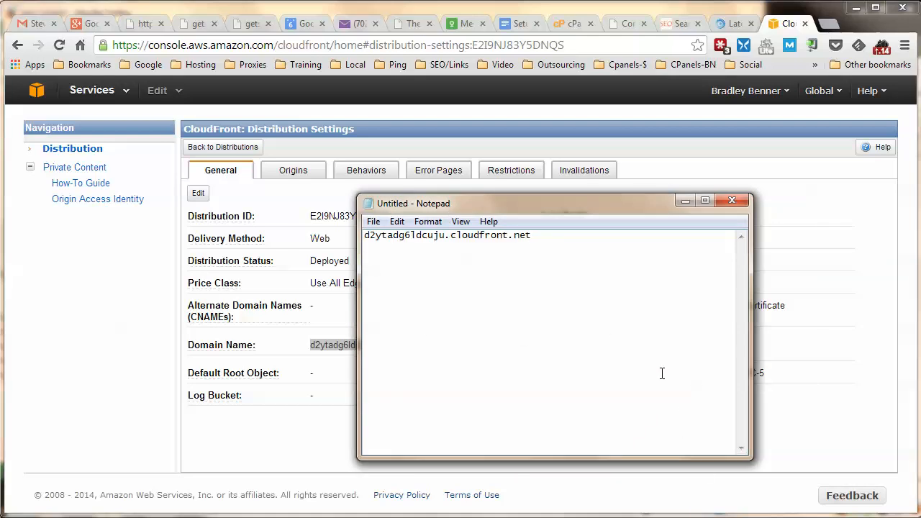
Step: Check the setup document's DNS instructions, then switch to cPanel and open the Simple DNS Zone Editor
{"action": "left_click", "coordinate": [520, 27]}
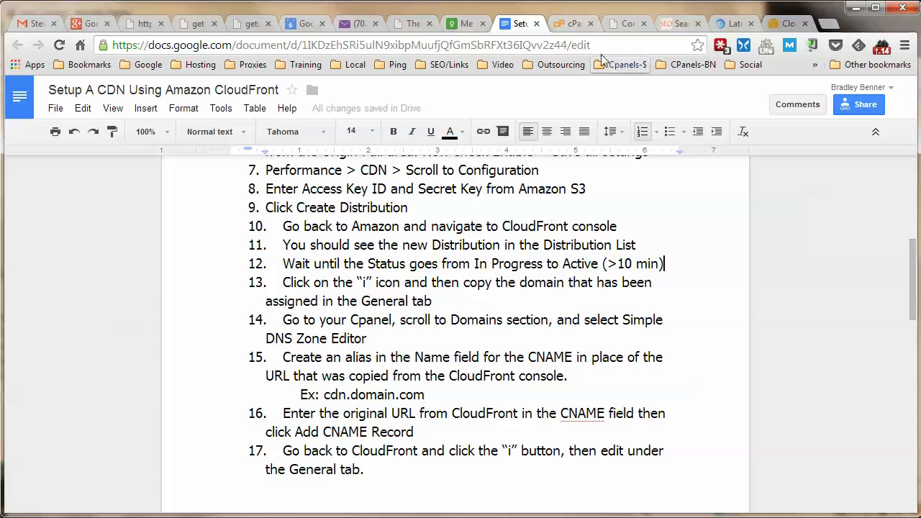
{"action": "left_click", "coordinate": [572, 21]}
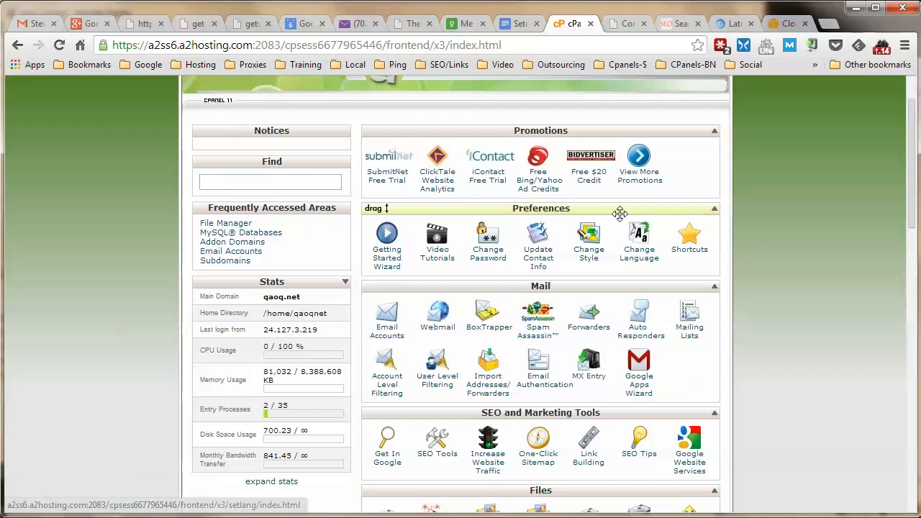
{"action": "scroll", "coordinate": [719, 230], "scroll_direction": "down", "scroll_amount": 2}
{"action": "scroll", "coordinate": [726, 236], "scroll_direction": "down", "scroll_amount": 5}
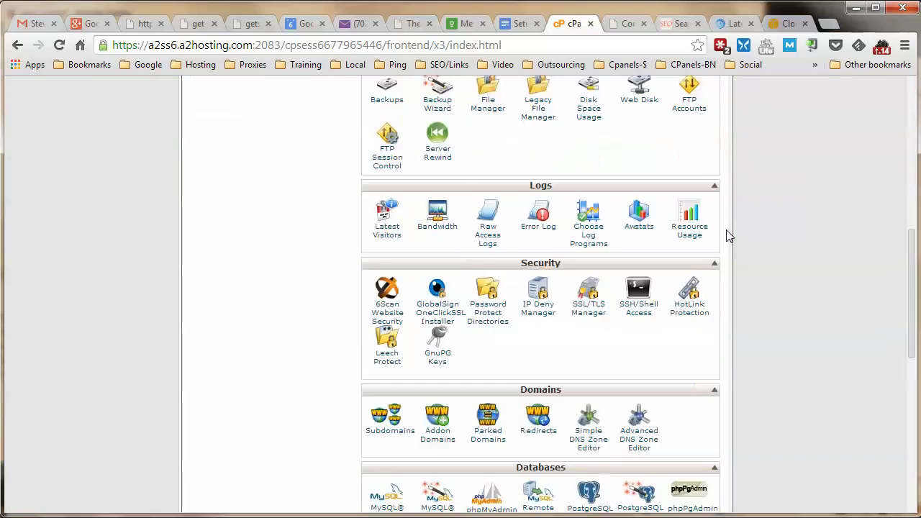
{"action": "scroll", "coordinate": [727, 236], "scroll_direction": "down", "scroll_amount": 2}
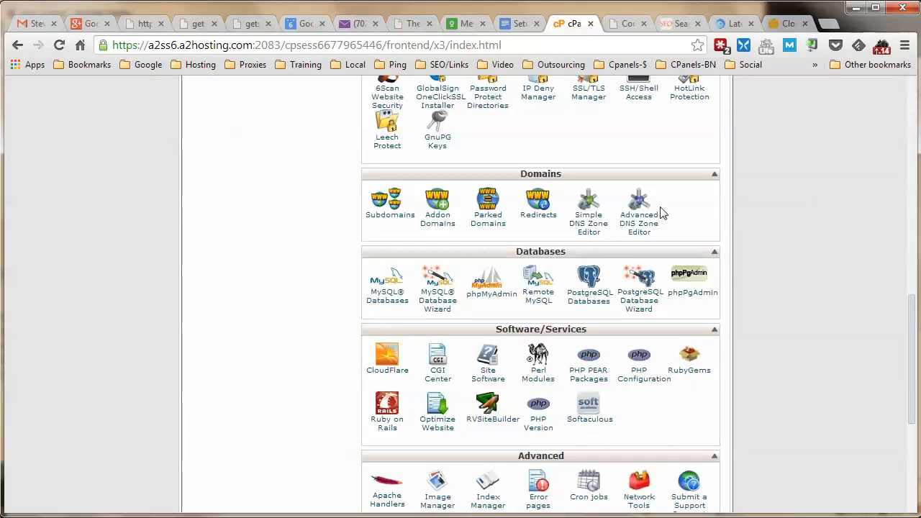
{"action": "left_click", "coordinate": [591, 230]}
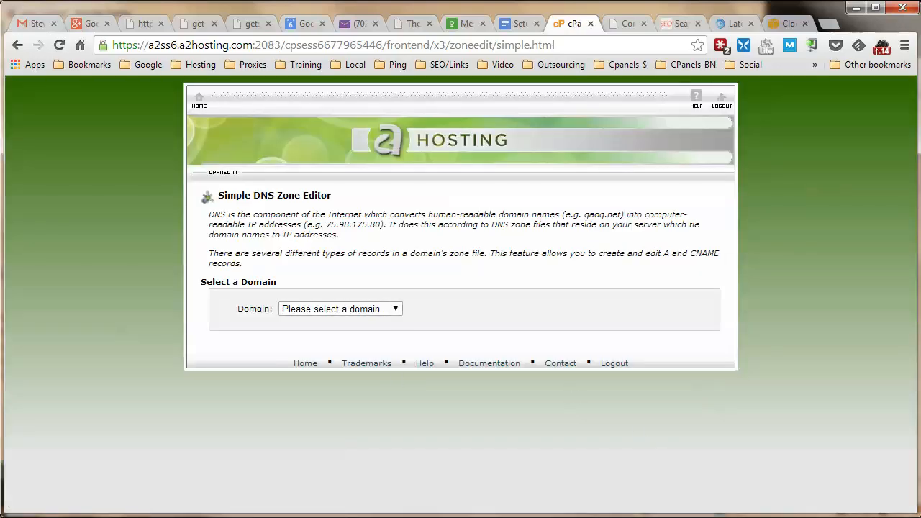
Step: Select the howtoseo.us domain and name the new CNAME record cdn.howtoseo.us., comparing it with the cdn.domain.com example in the setup document
{"action": "left_click", "coordinate": [397, 310]}
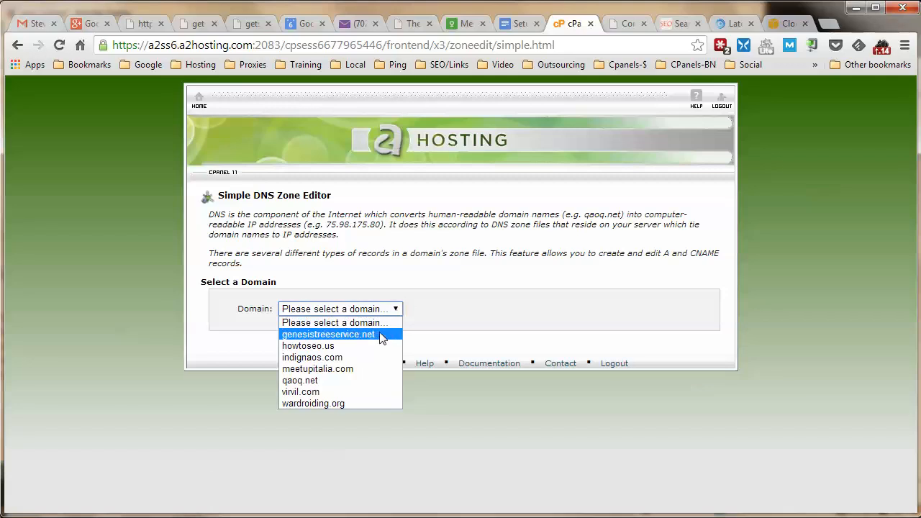
{"action": "left_click", "coordinate": [353, 345]}
{"action": "scroll", "coordinate": [676, 302], "scroll_direction": "down", "scroll_amount": 1}
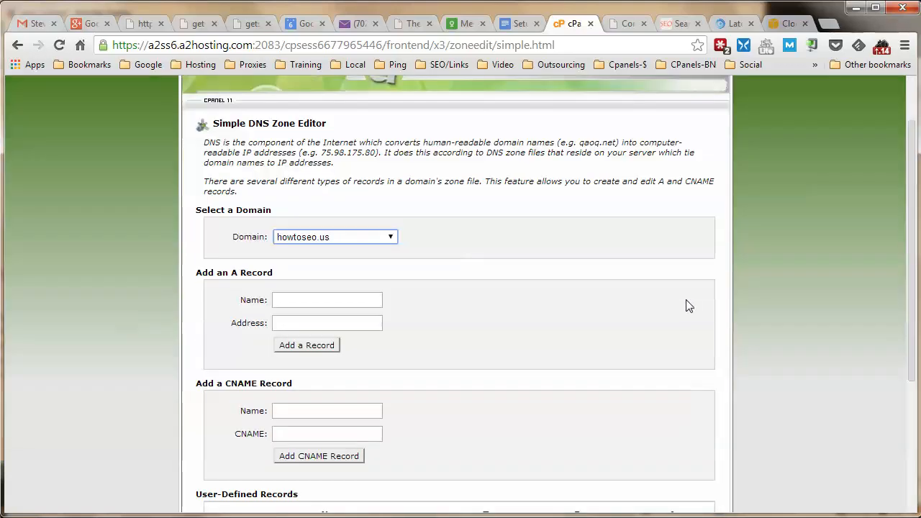
{"action": "scroll", "coordinate": [687, 305], "scroll_direction": "down", "scroll_amount": 2}
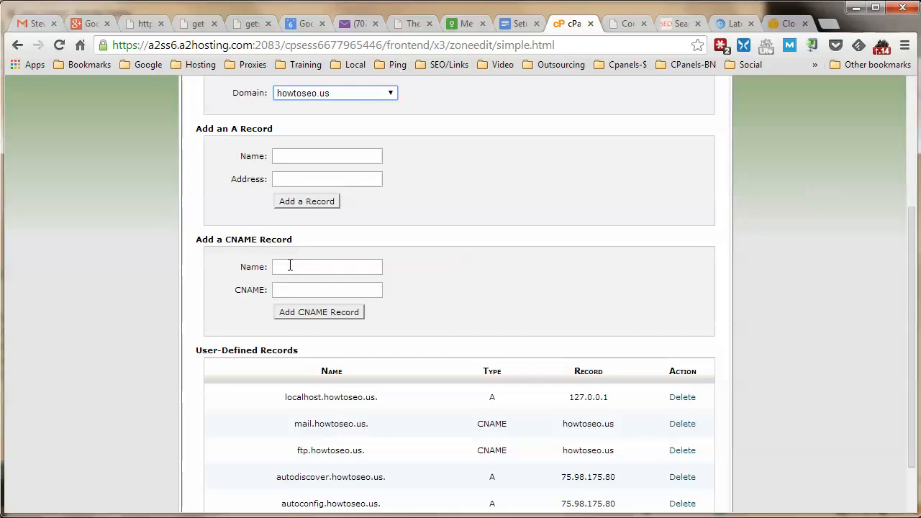
{"action": "left_click", "coordinate": [292, 266]}
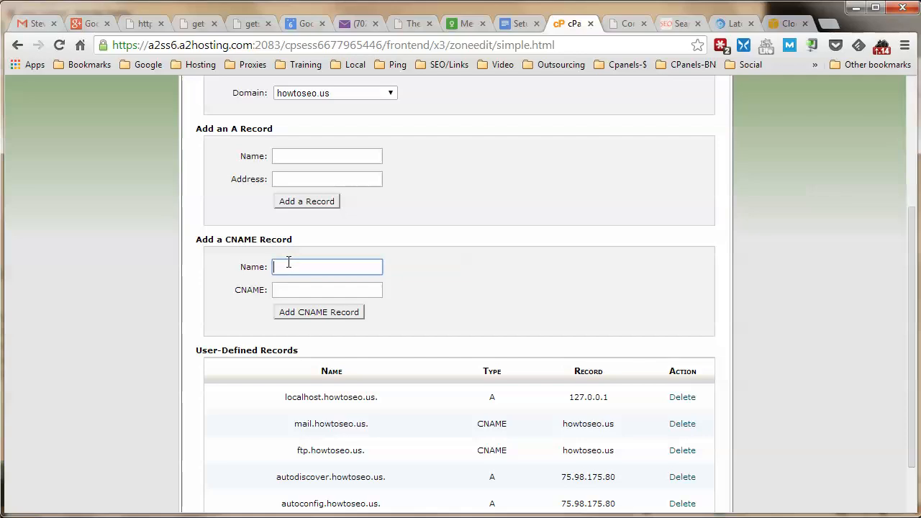
{"action": "type", "text": "cd"}
{"action": "type", "text": "n-howtoseo.us."}
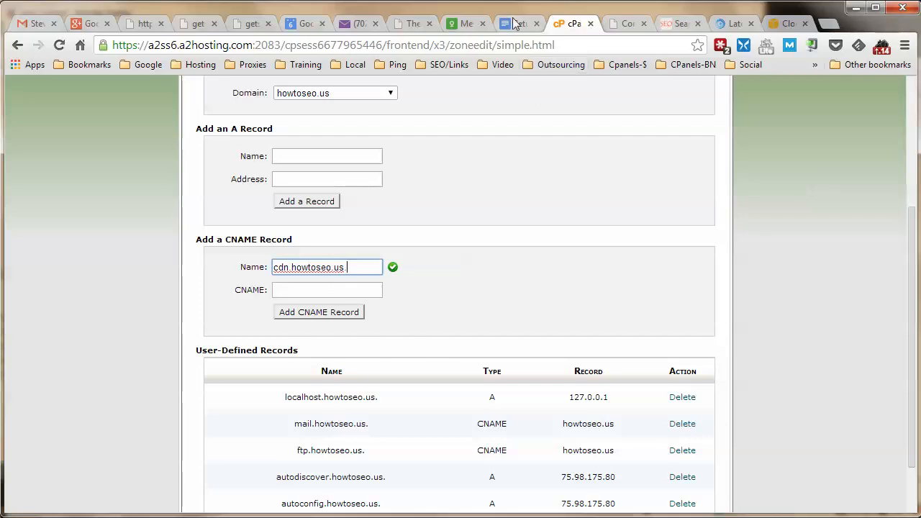
{"action": "left_click", "coordinate": [515, 24]}
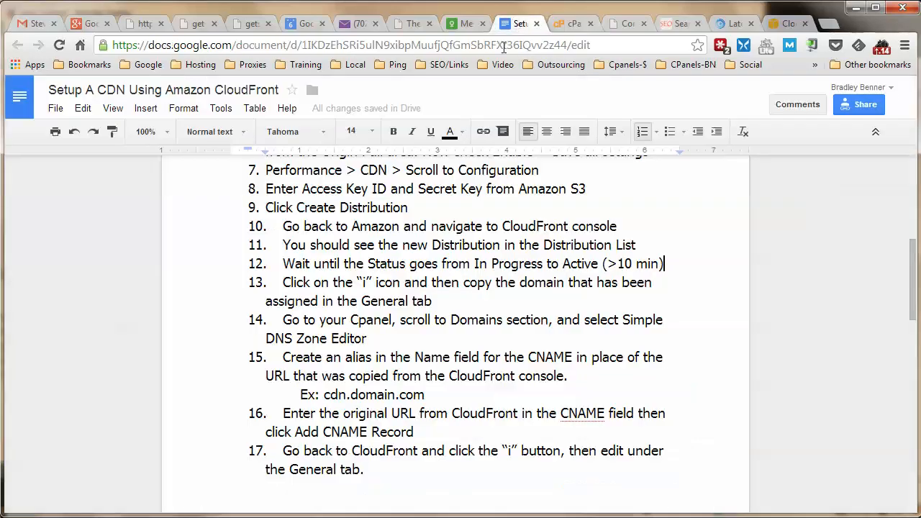
{"action": "left_click_drag", "start_coordinate": [323, 395], "coordinate": [425, 395]}
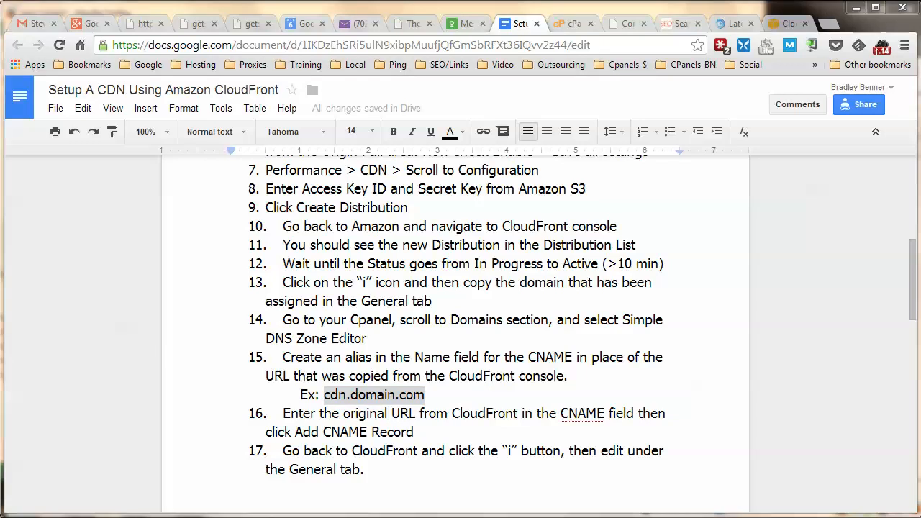
Step: Copy d2ytadg6ldcuju.cloudfront.net from Notepad into the record's CNAME field in cPanel and add the CNAME record
{"action": "key", "text": "alt+Tab"}
{"action": "left_click_drag", "start_coordinate": [365, 236], "coordinate": [532, 236]}
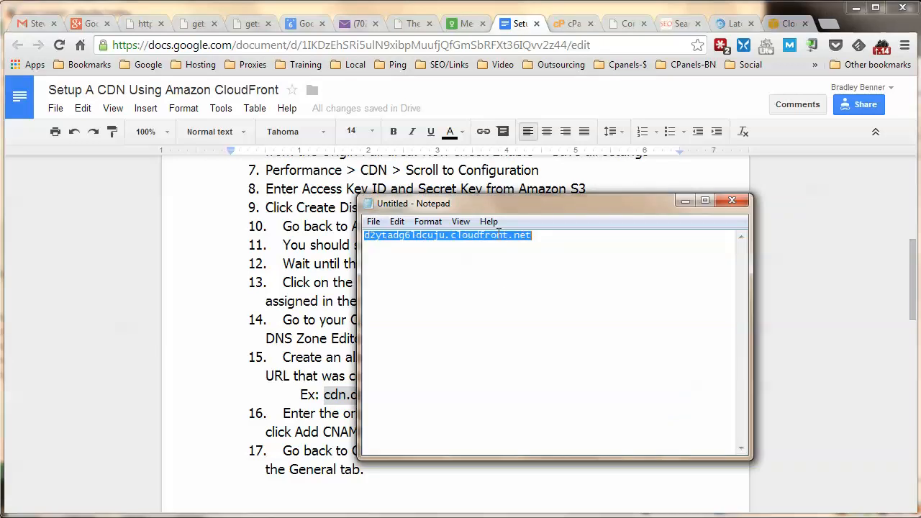
{"action": "right_click", "coordinate": [498, 233]}
{"action": "left_click", "coordinate": [533, 280]}
{"action": "left_click", "coordinate": [569, 23]}
{"action": "left_click", "coordinate": [329, 291]}
{"action": "right_click", "coordinate": [330, 291]}
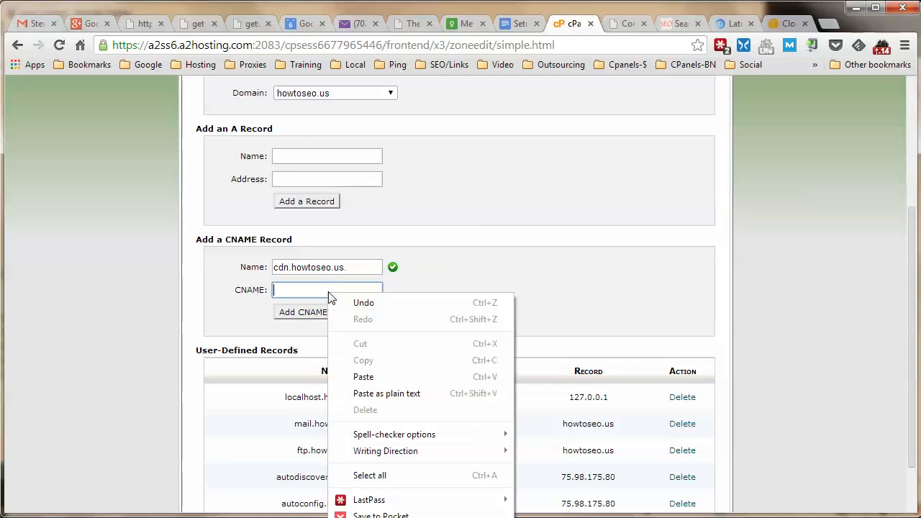
{"action": "left_click", "coordinate": [369, 315]}
{"action": "left_click", "coordinate": [327, 312]}
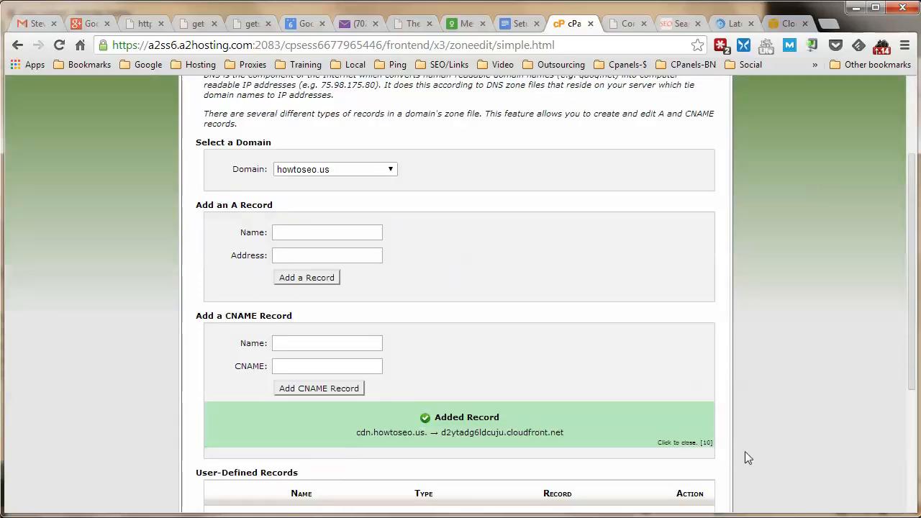
{"action": "scroll", "coordinate": [689, 405], "scroll_direction": "down", "scroll_amount": 2}
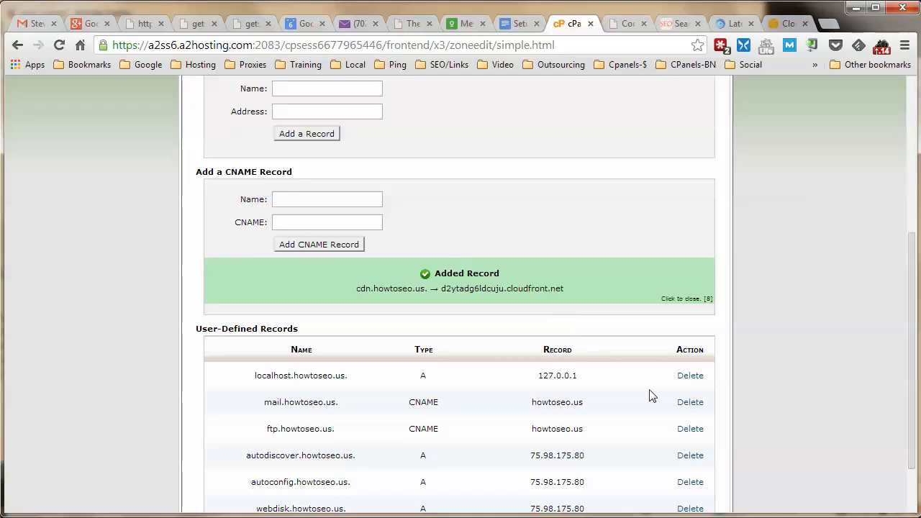
Step: Review the setup document's instructions on entering the alternate domain name, and return to the distribution's general settings in CloudFront
{"action": "left_click", "coordinate": [511, 26]}
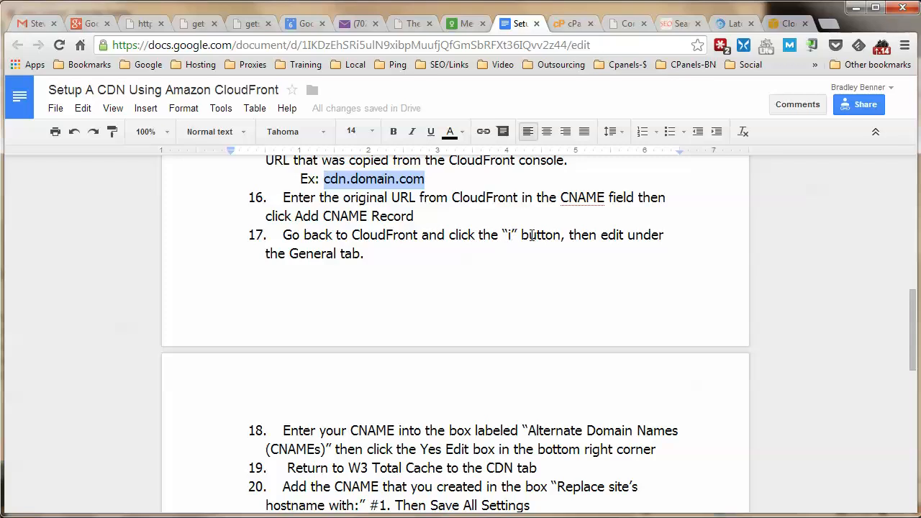
{"action": "left_click", "coordinate": [775, 23]}
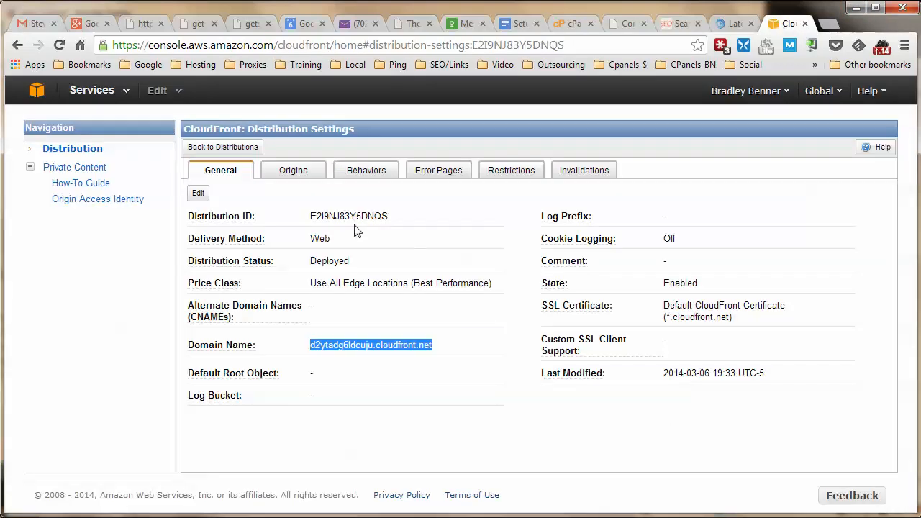
{"action": "left_click", "coordinate": [514, 24]}
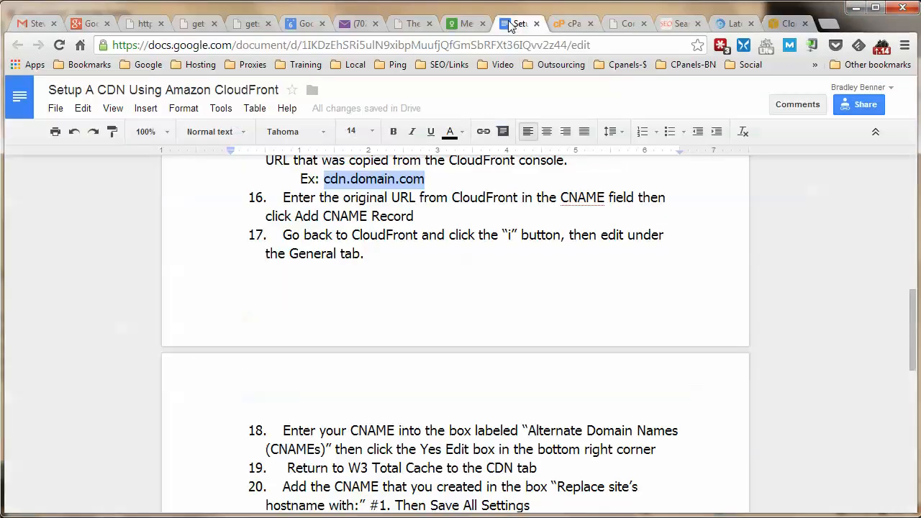
{"action": "scroll", "coordinate": [401, 331], "scroll_direction": "down", "scroll_amount": 1}
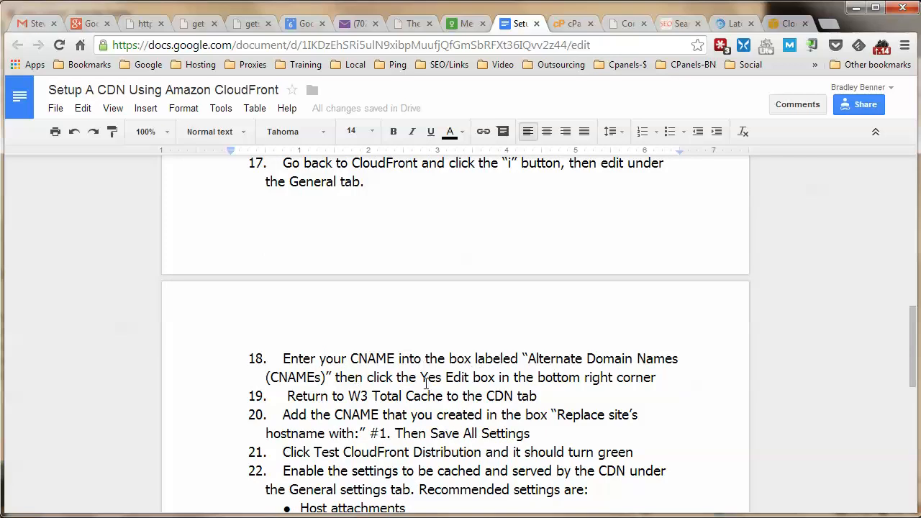
{"action": "left_click", "coordinate": [781, 24]}
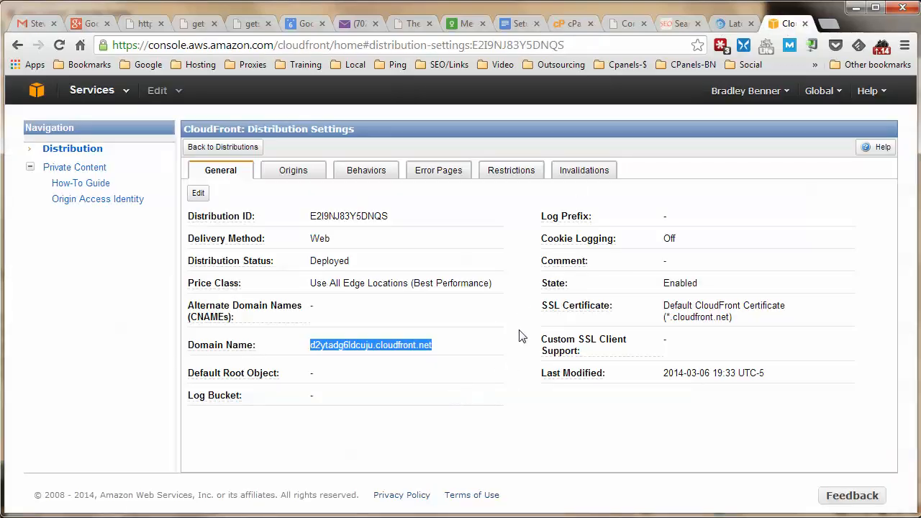
{"action": "left_click", "coordinate": [325, 317]}
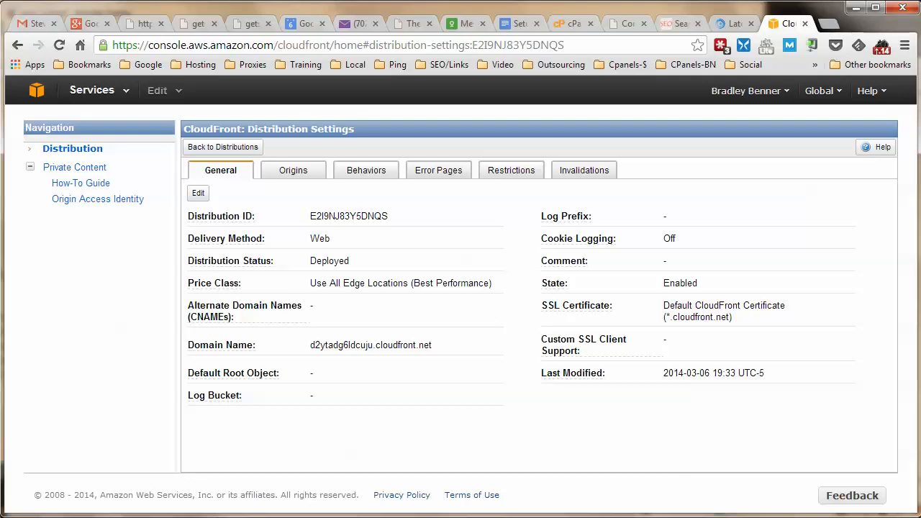
Step: Edit the CloudFront distribution to use cdn.howtoseo.us as its Alternate Domain Name (CNAME) and save the change
{"action": "left_click", "coordinate": [198, 193]}
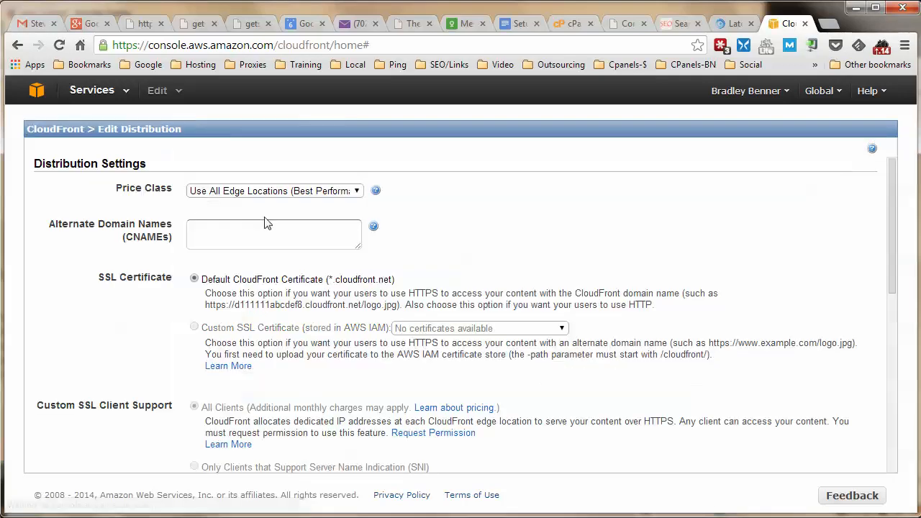
{"action": "left_click", "coordinate": [254, 233]}
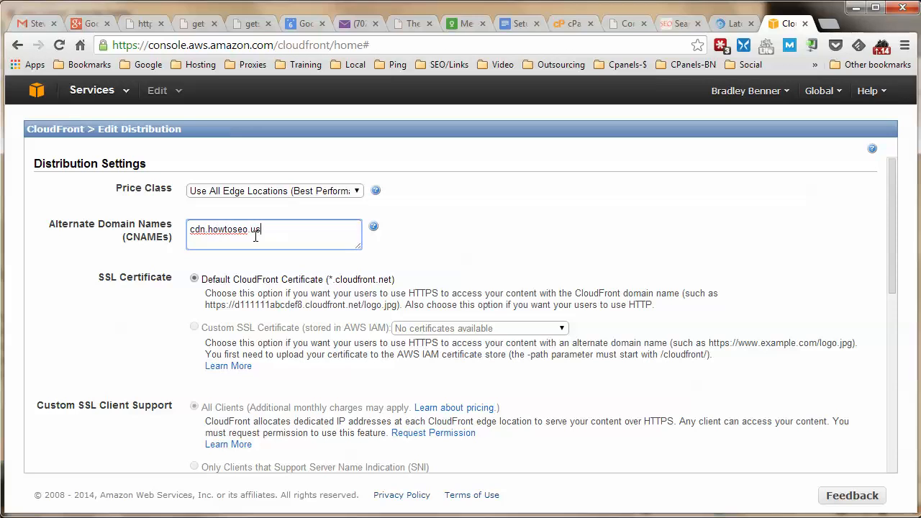
{"action": "scroll", "coordinate": [367, 284], "scroll_direction": "down", "scroll_amount": 2}
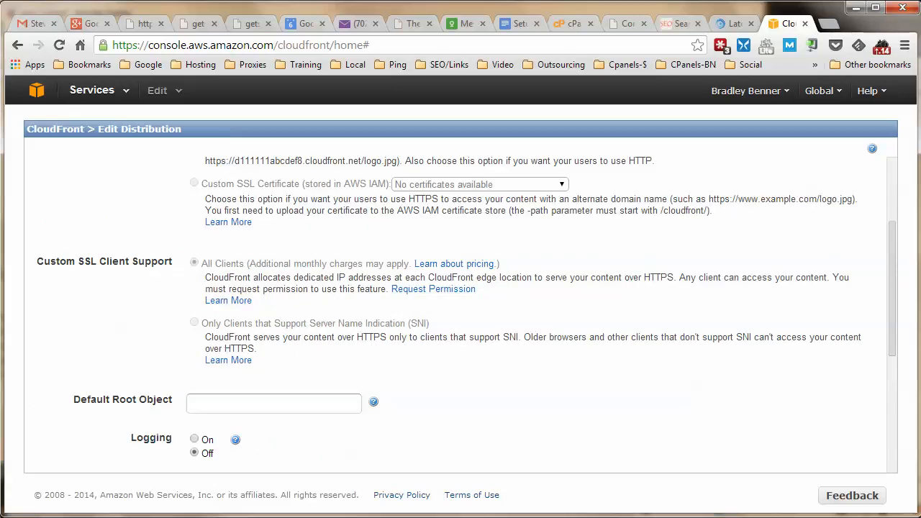
{"action": "scroll", "coordinate": [695, 450], "scroll_direction": "up", "scroll_amount": 2}
{"action": "scroll", "coordinate": [522, 397], "scroll_direction": "down", "scroll_amount": 6}
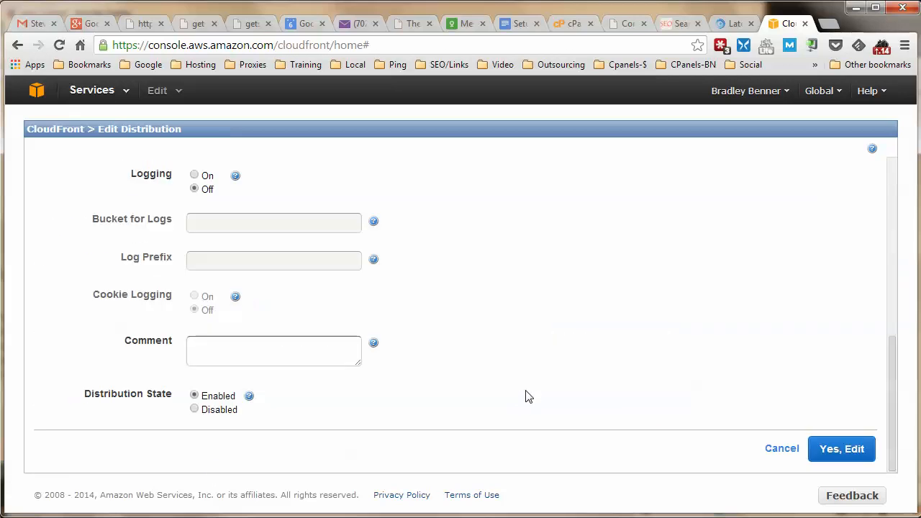
{"action": "left_click", "coordinate": [831, 450]}
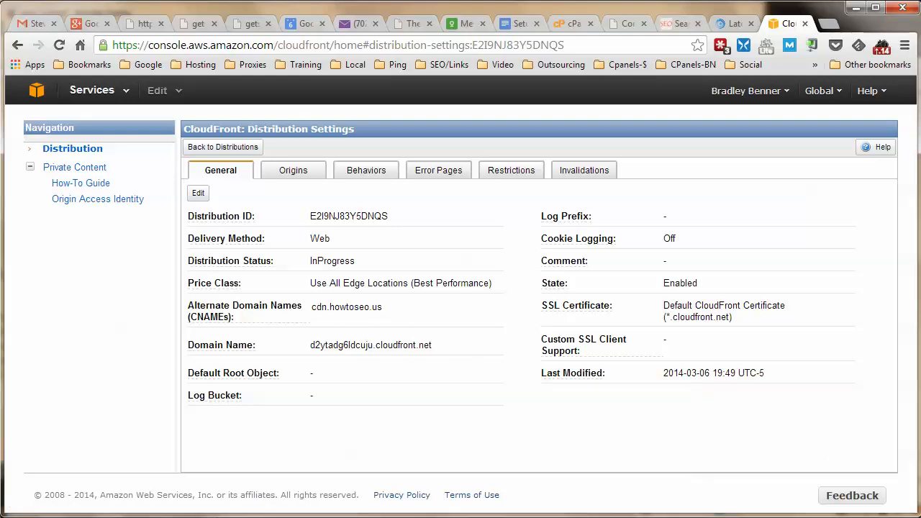
Step: Following the setup document, enter cdn.howtoseo.us as the first replacement hostname CNAME in W3 Total Cache's CDN configuration and add another CNAME row
{"action": "left_click", "coordinate": [518, 23]}
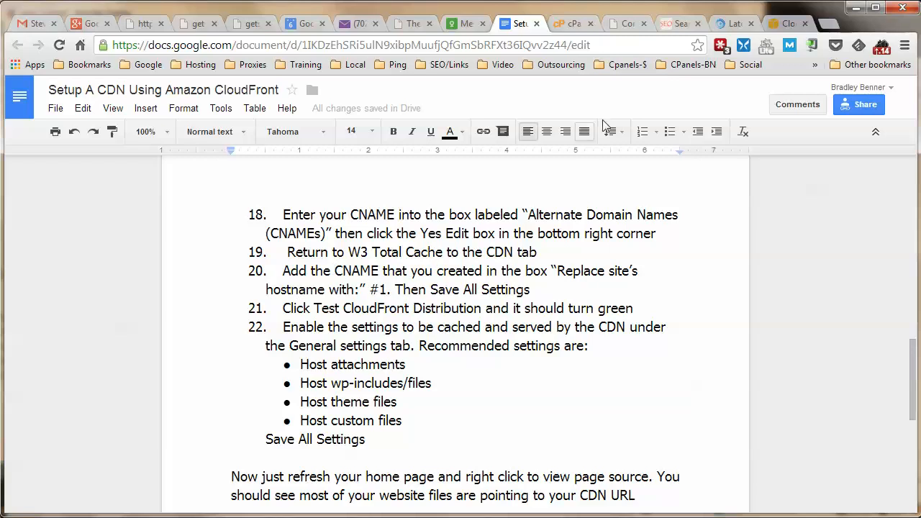
{"action": "left_click", "coordinate": [623, 25]}
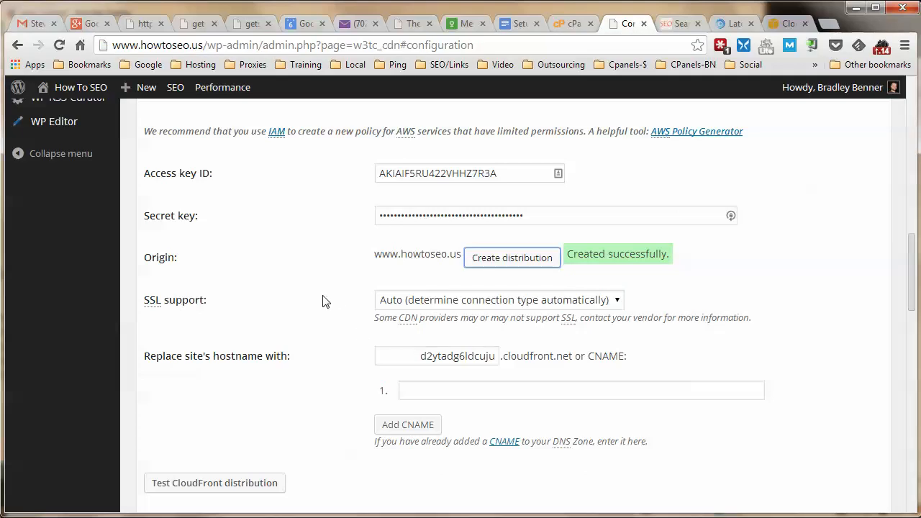
{"action": "scroll", "coordinate": [417, 316], "scroll_direction": "down", "scroll_amount": 1}
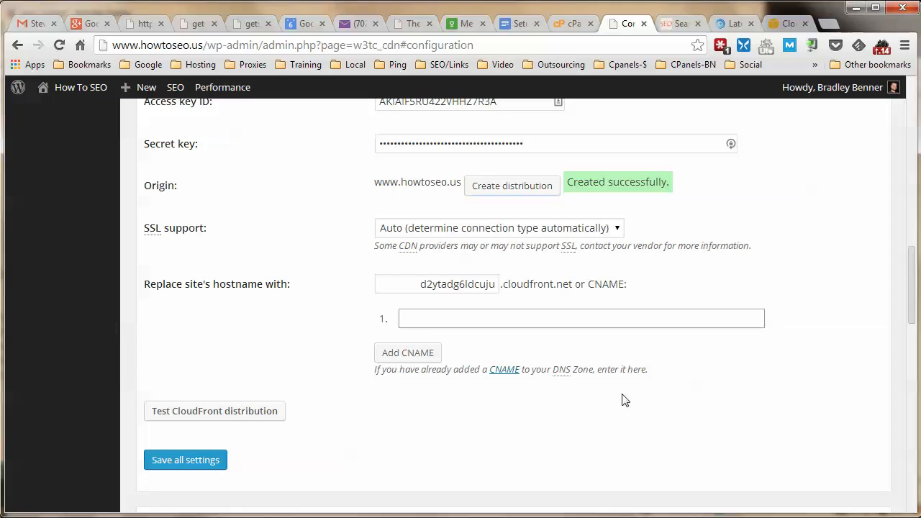
{"action": "left_click", "coordinate": [600, 320]}
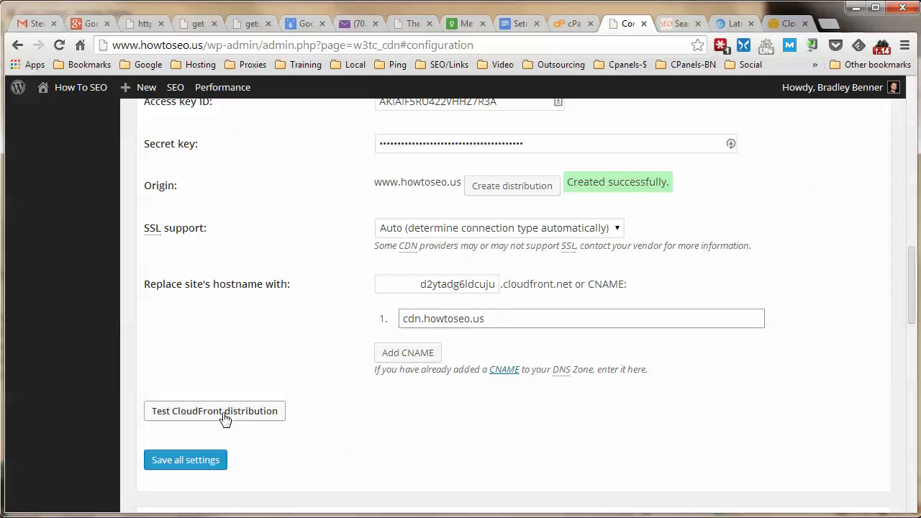
{"action": "left_click", "coordinate": [403, 354]}
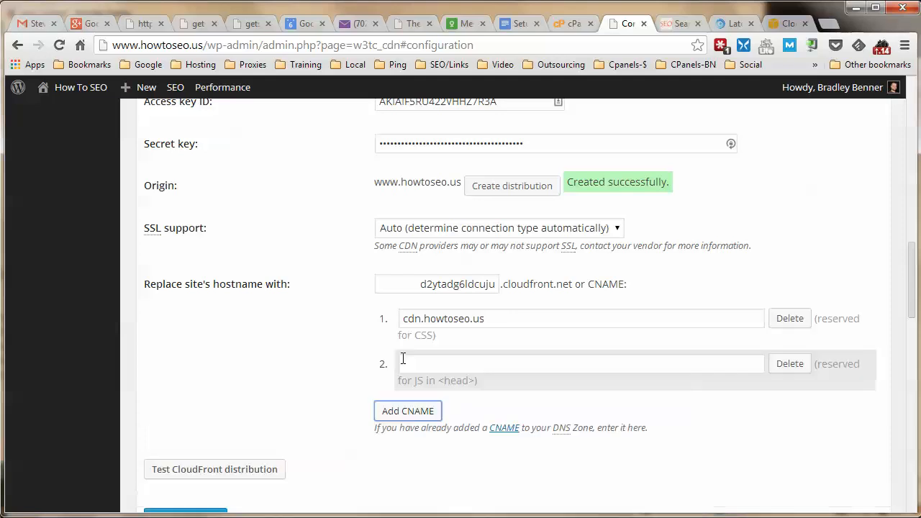
Step: Test the CloudFront distribution and save all CDN settings
{"action": "left_click", "coordinate": [249, 476]}
{"action": "scroll", "coordinate": [309, 439], "scroll_direction": "down", "scroll_amount": 3}
{"action": "scroll", "coordinate": [386, 403], "scroll_direction": "up", "scroll_amount": 2}
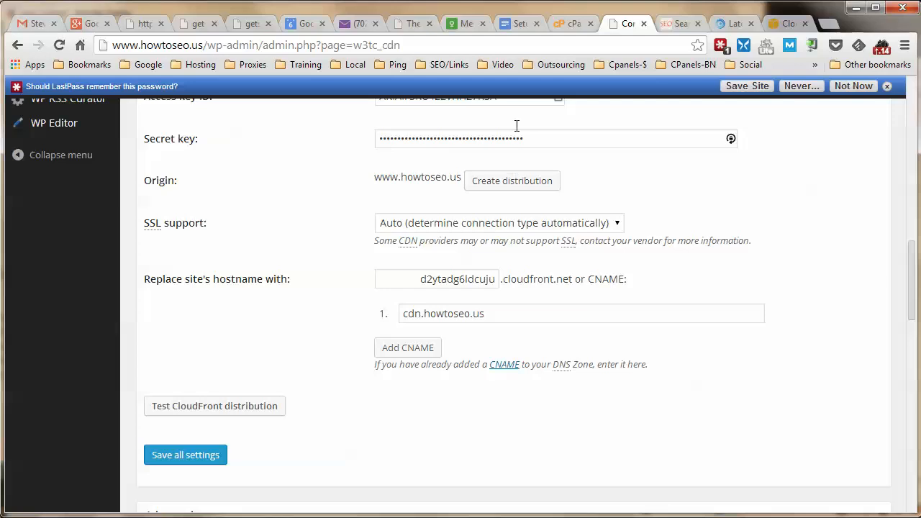
Step: Review the setup document's recommended settings for hosting files on the CDN and its final page source check
{"action": "left_click", "coordinate": [518, 23]}
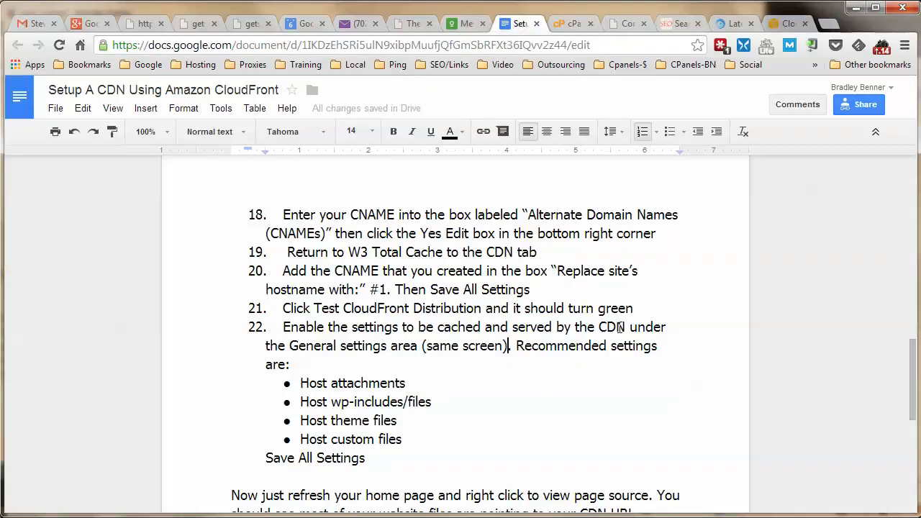
{"action": "scroll", "coordinate": [621, 326], "scroll_direction": "down", "scroll_amount": 1}
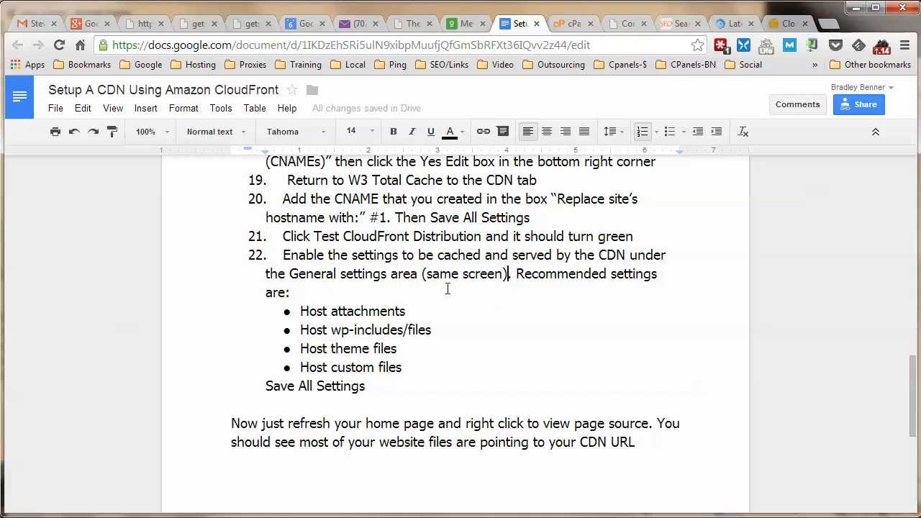
Step: Check W3 Total Cache's General CDN hosting options against the setup document's recommended settings and save all settings
{"action": "left_click", "coordinate": [624, 23]}
{"action": "scroll", "coordinate": [485, 339], "scroll_direction": "up", "scroll_amount": 15}
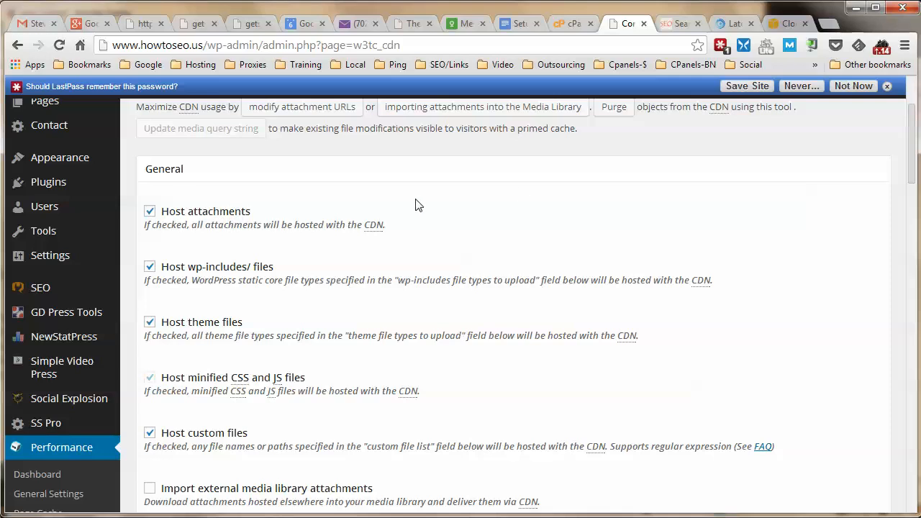
{"action": "left_click", "coordinate": [520, 23]}
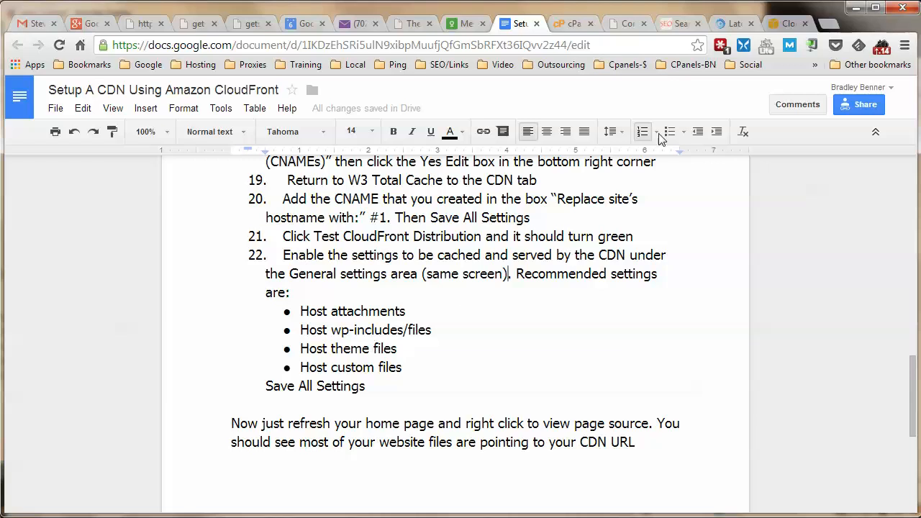
{"action": "left_click", "coordinate": [628, 28]}
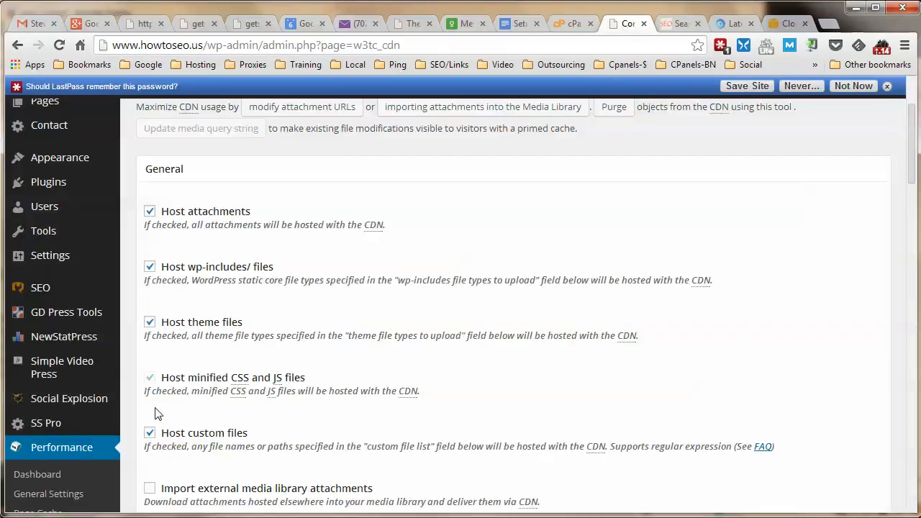
{"action": "scroll", "coordinate": [309, 266], "scroll_direction": "down", "scroll_amount": 1}
{"action": "scroll", "coordinate": [309, 266], "scroll_direction": "down", "scroll_amount": 1}
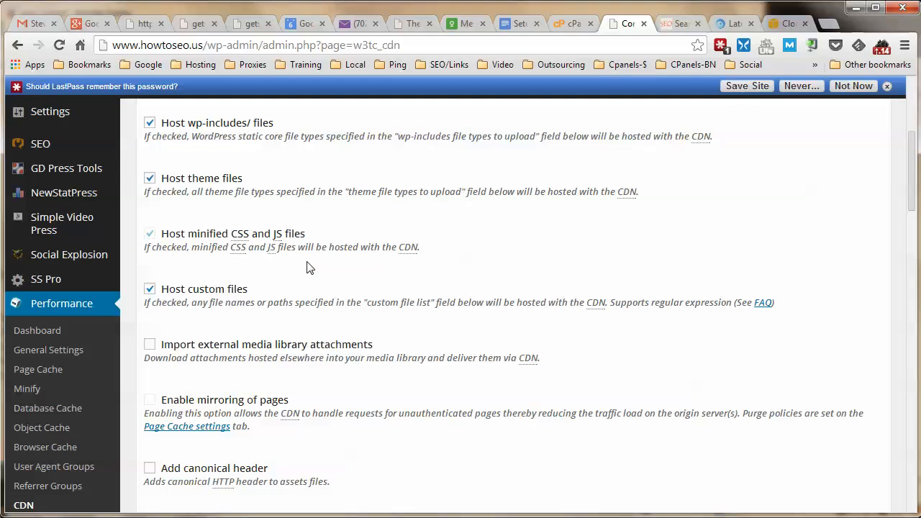
{"action": "scroll", "coordinate": [310, 267], "scroll_direction": "down", "scroll_amount": 1}
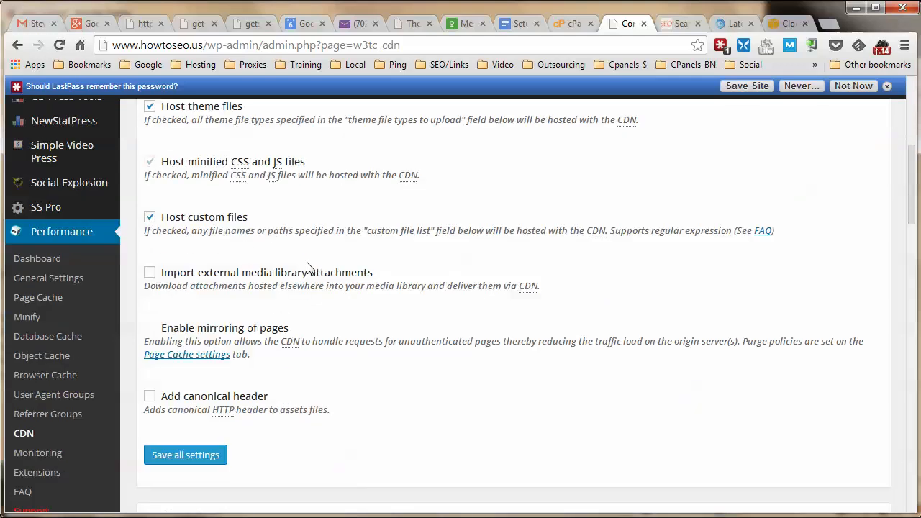
{"action": "left_click", "coordinate": [207, 454]}
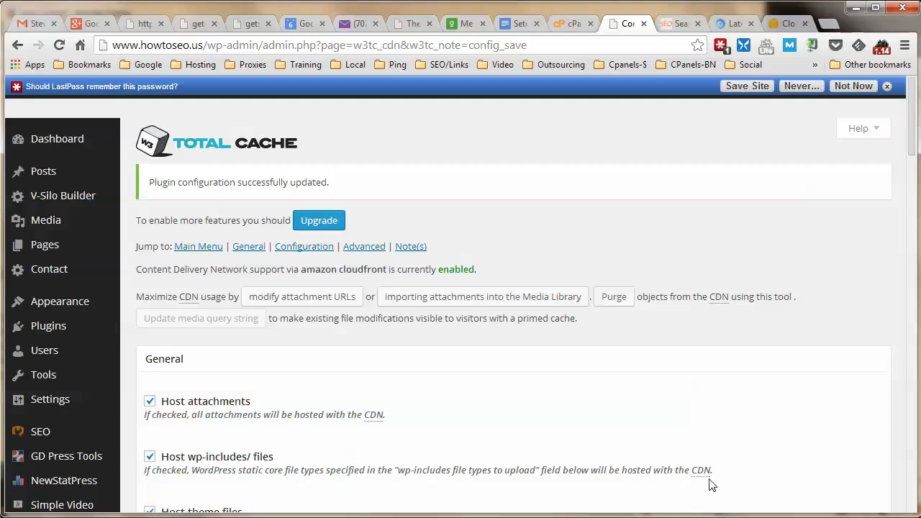
{"action": "scroll", "coordinate": [709, 482], "scroll_direction": "down", "scroll_amount": 2}
{"action": "scroll", "coordinate": [707, 218], "scroll_direction": "up", "scroll_amount": 2}
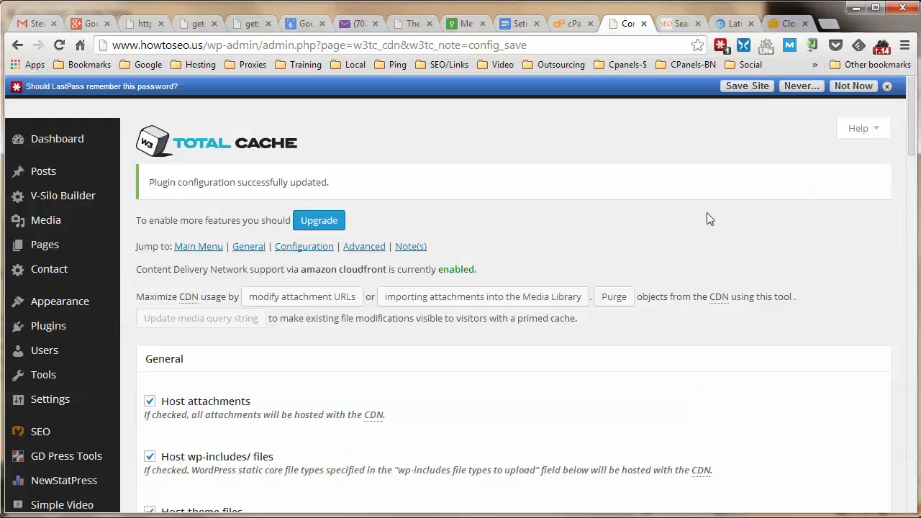
{"action": "left_click", "coordinate": [669, 27]}
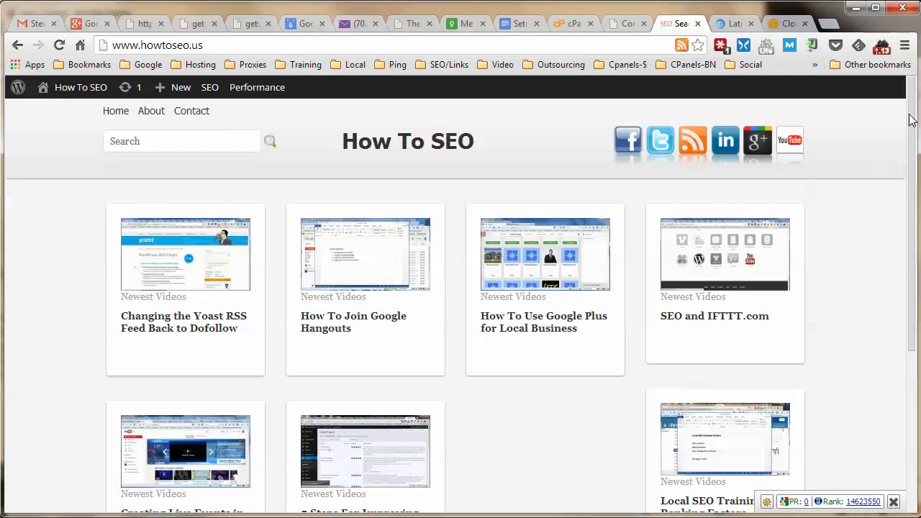
{"action": "left_click", "coordinate": [787, 24]}
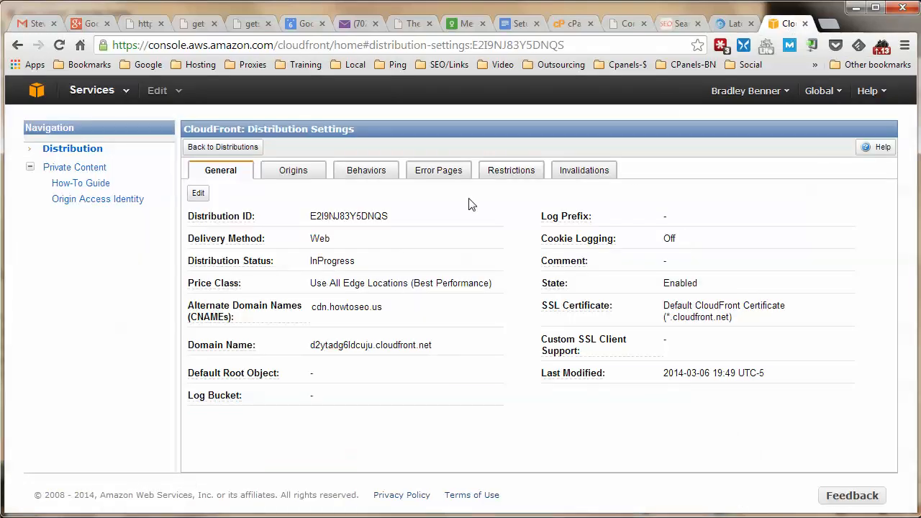
{"action": "left_click", "coordinate": [241, 150]}
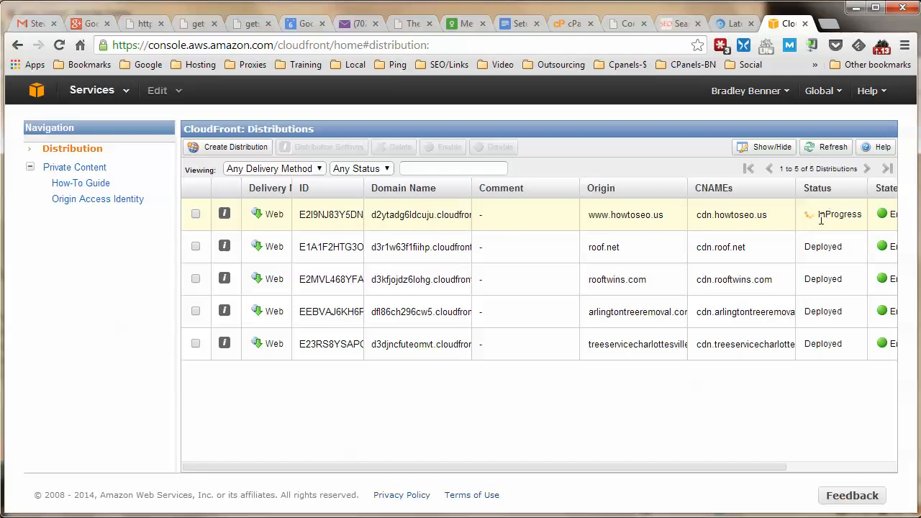
Step: Reload the How To SEO home page and inspect how its images and layout load through the CDN
{"action": "left_click", "coordinate": [678, 29]}
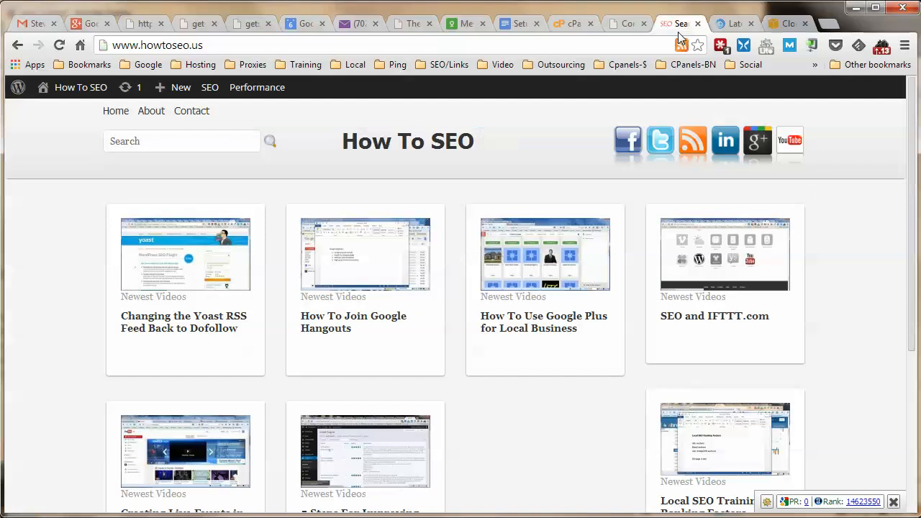
{"action": "left_click", "coordinate": [60, 45]}
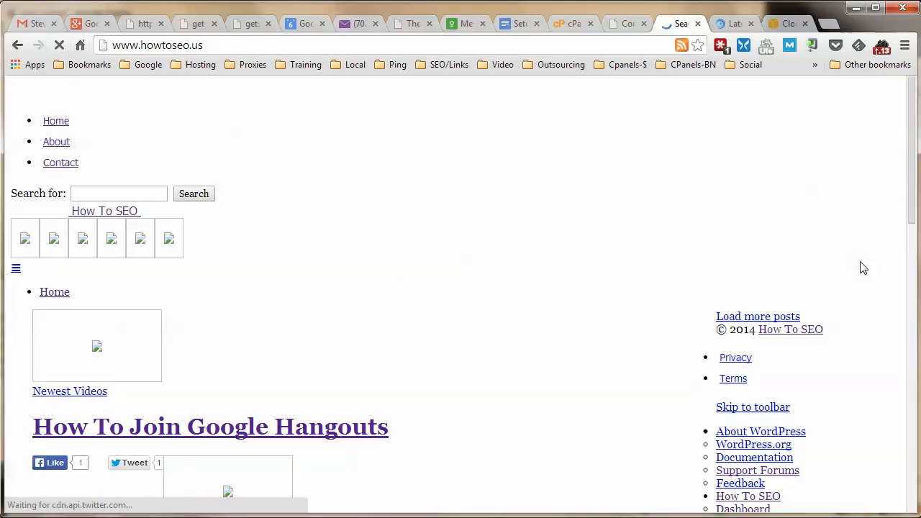
{"action": "scroll", "coordinate": [405, 271], "scroll_direction": "down", "scroll_amount": 2}
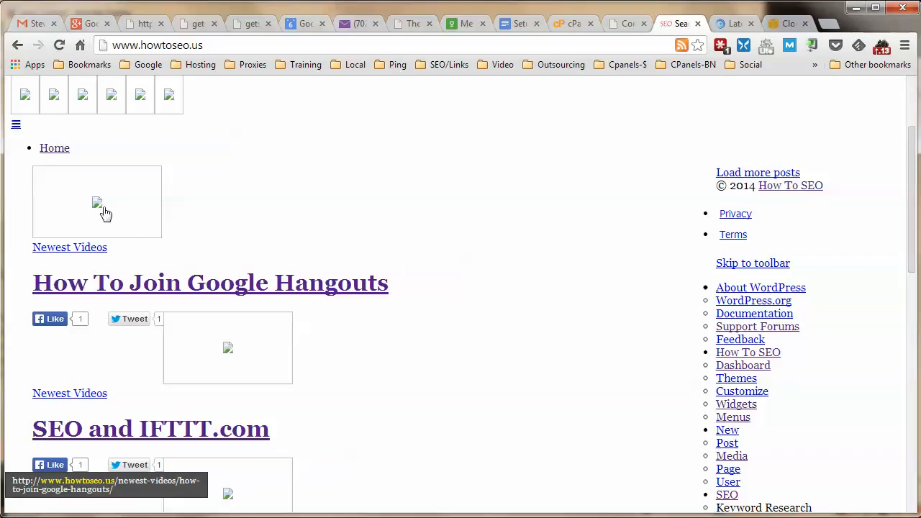
{"action": "scroll", "coordinate": [252, 266], "scroll_direction": "down", "scroll_amount": 2}
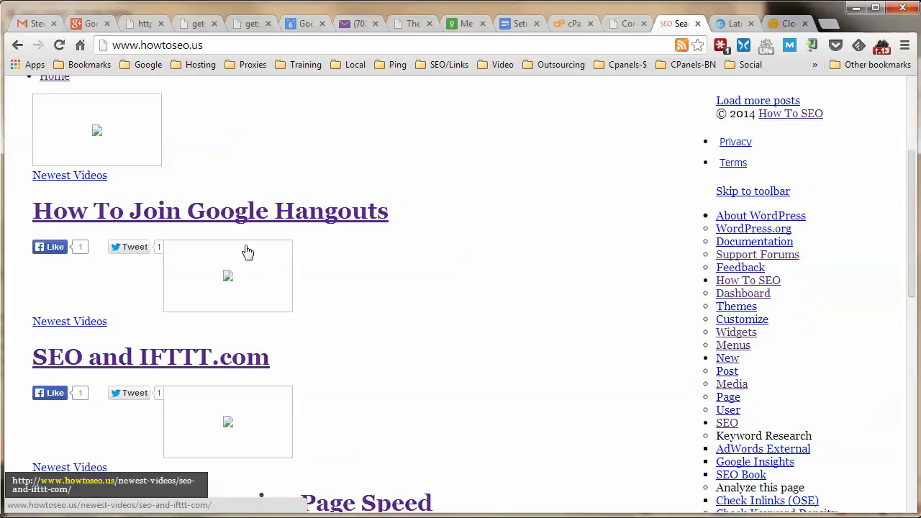
{"action": "scroll", "coordinate": [266, 346], "scroll_direction": "down", "scroll_amount": 3}
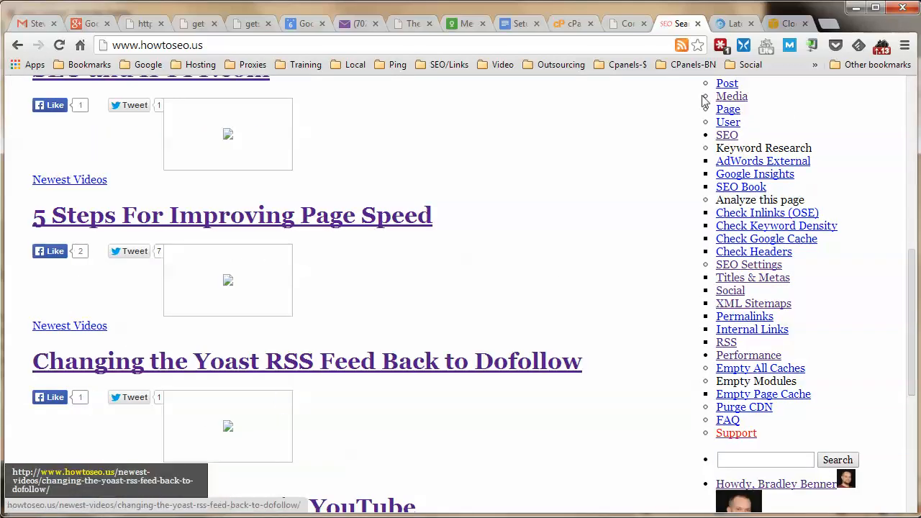
{"action": "left_click", "coordinate": [792, 26]}
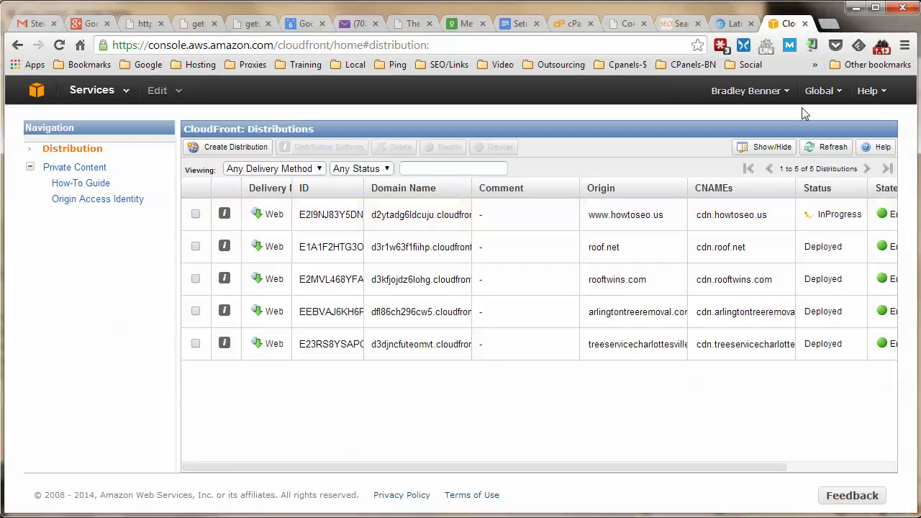
{"action": "left_click", "coordinate": [673, 26]}
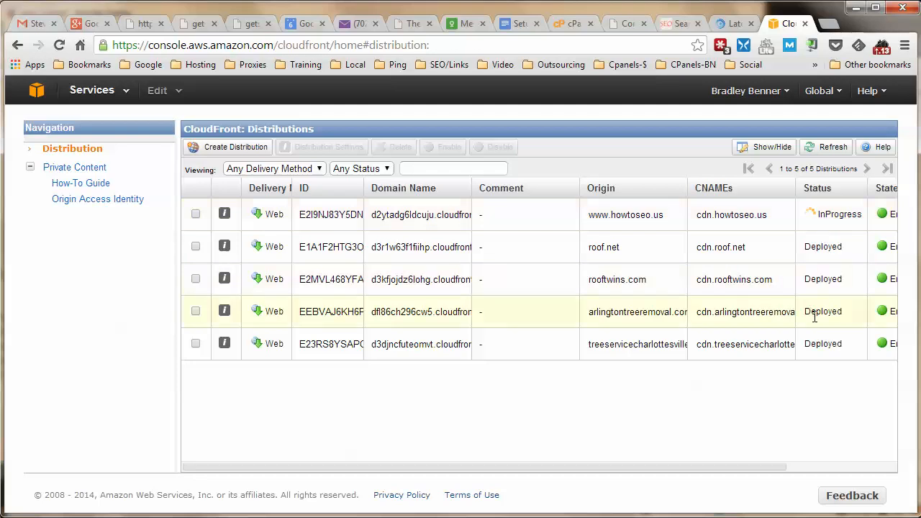
{"action": "left_click", "coordinate": [671, 26]}
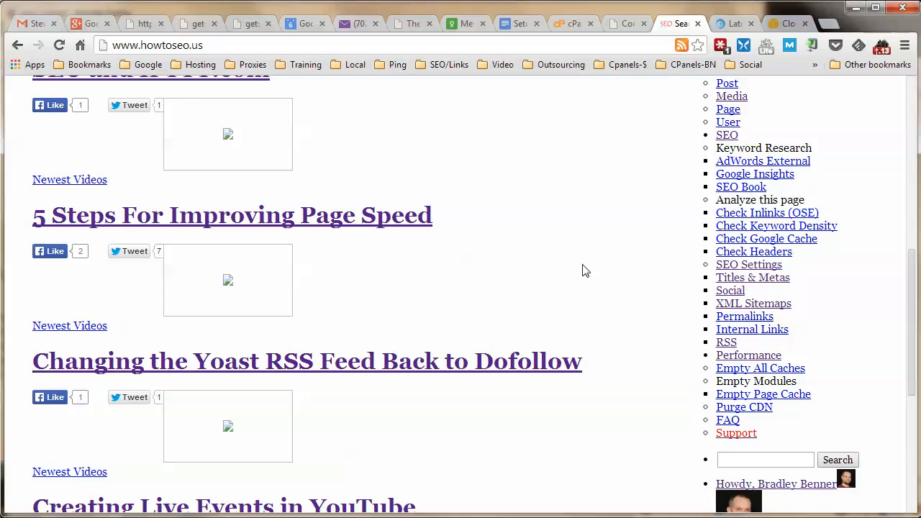
{"action": "left_click", "coordinate": [732, 26]}
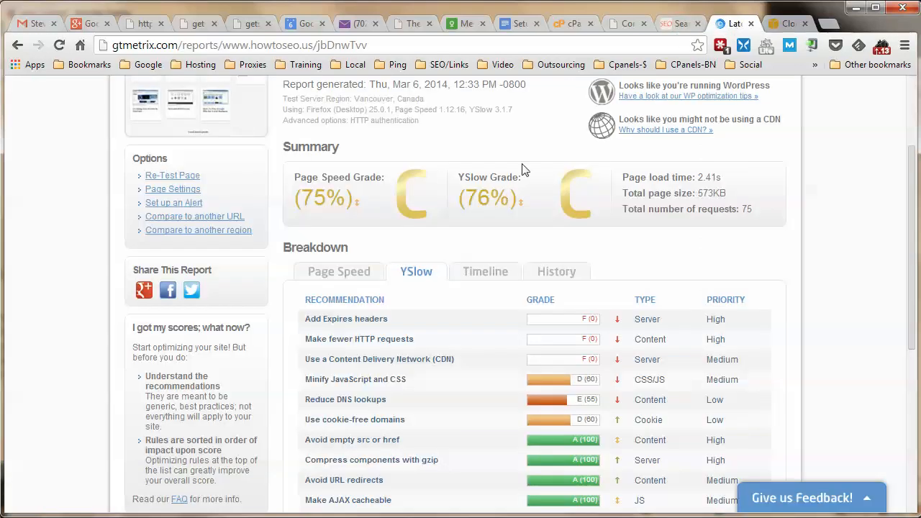
{"action": "scroll", "coordinate": [683, 237], "scroll_direction": "up", "scroll_amount": 3}
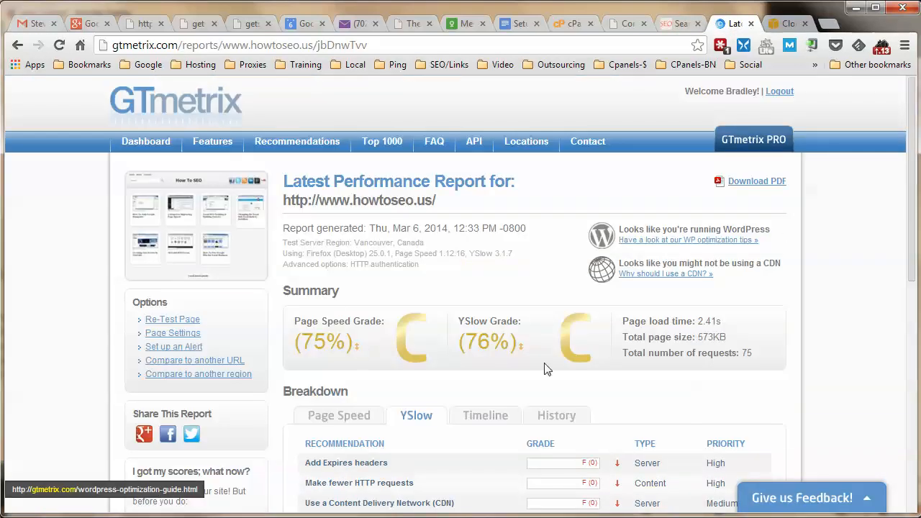
{"action": "left_click", "coordinate": [784, 24]}
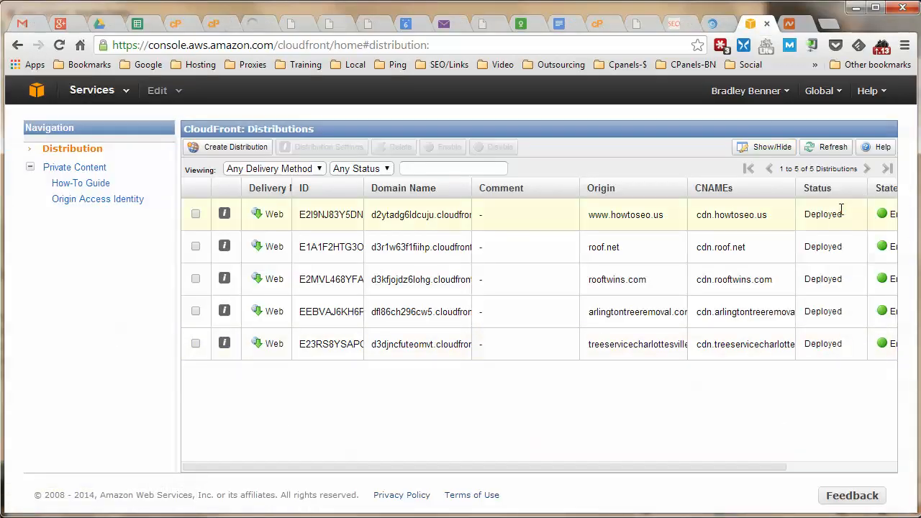
Step: Reload the How To SEO home page, open the "Creating Live Events in YouTube" post and inspect how it loads
{"action": "left_click", "coordinate": [673, 24]}
{"action": "left_click", "coordinate": [59, 44]}
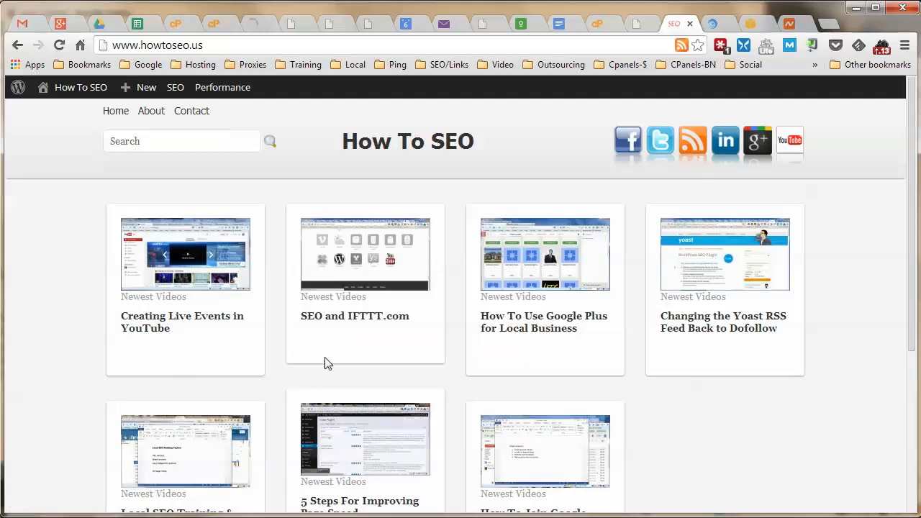
{"action": "scroll", "coordinate": [777, 398], "scroll_direction": "down", "scroll_amount": 4}
{"action": "scroll", "coordinate": [777, 399], "scroll_direction": "up", "scroll_amount": 5}
{"action": "left_click", "coordinate": [229, 275]}
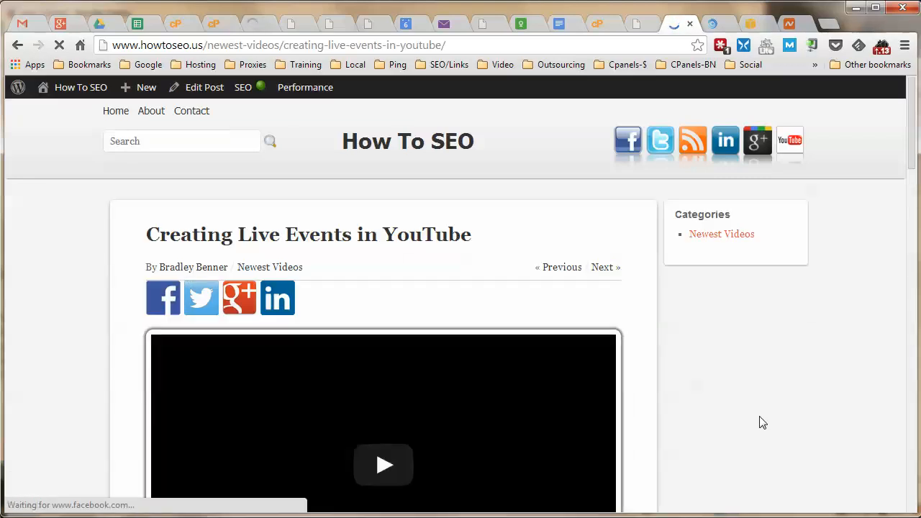
{"action": "scroll", "coordinate": [824, 392], "scroll_direction": "down", "scroll_amount": 10}
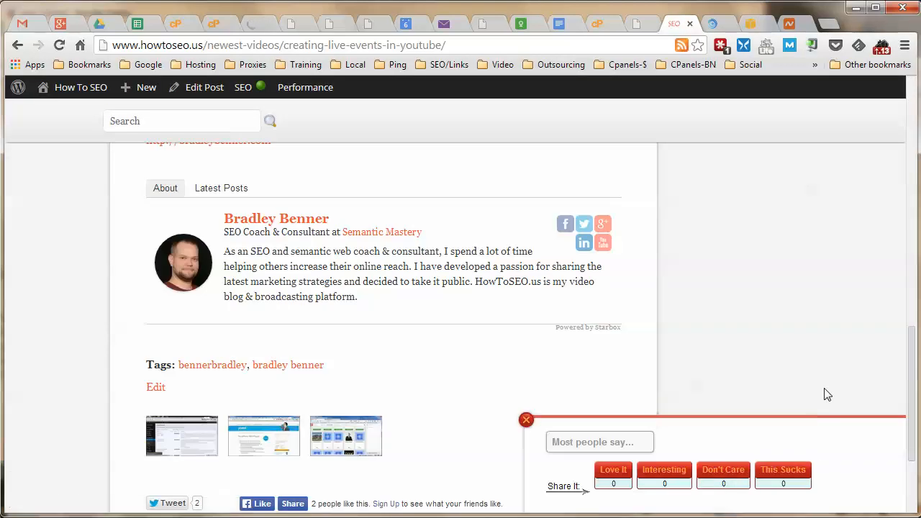
{"action": "scroll", "coordinate": [824, 393], "scroll_direction": "up", "scroll_amount": 5}
{"action": "scroll", "coordinate": [825, 392], "scroll_direction": "up", "scroll_amount": 5}
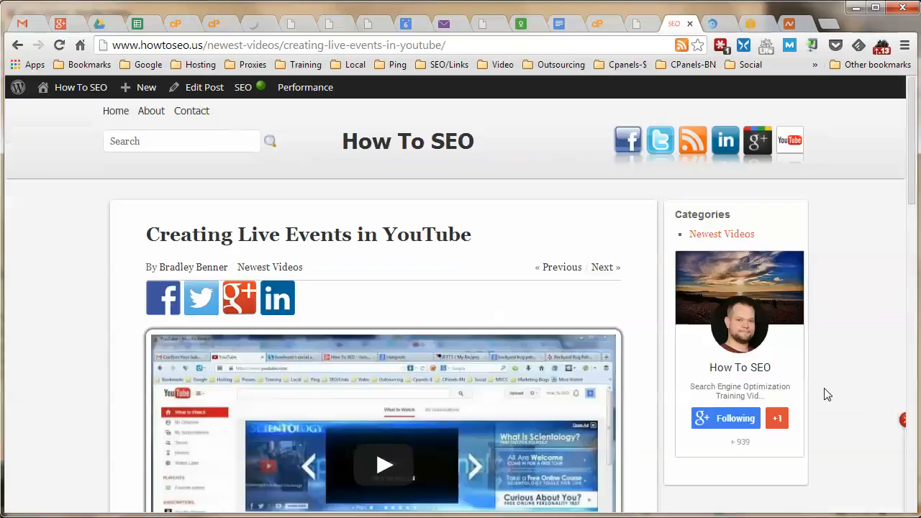
Step: Test page loading again by moving from the home page to the "Creating Live Events in YouTube" post and back home
{"action": "left_click", "coordinate": [115, 112]}
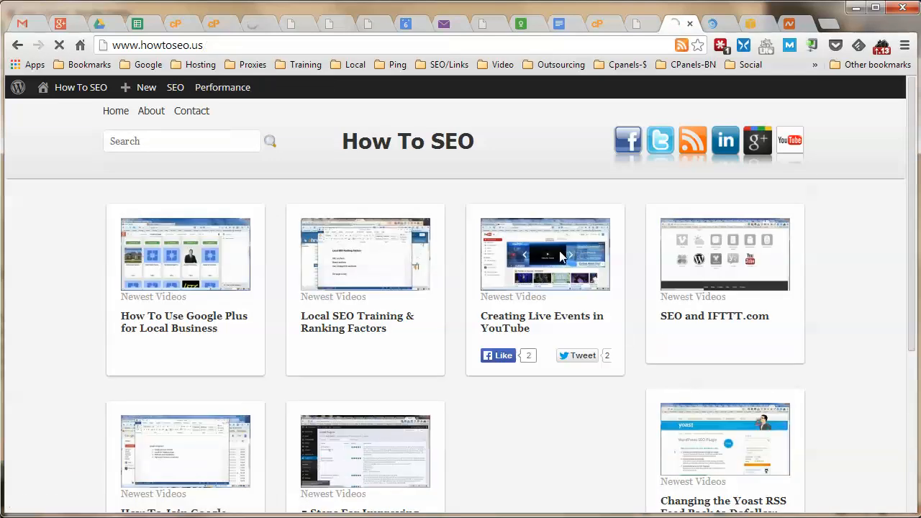
{"action": "left_click", "coordinate": [619, 380]}
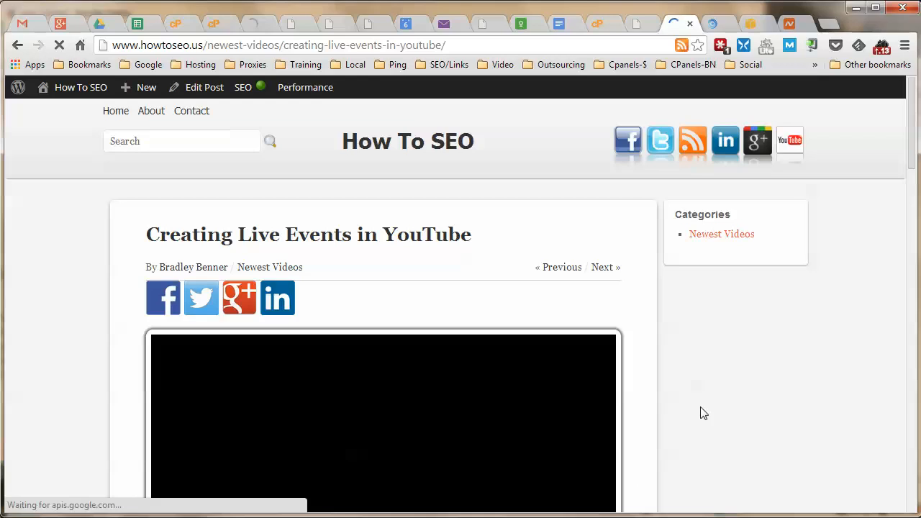
{"action": "scroll", "coordinate": [711, 409], "scroll_direction": "down", "scroll_amount": 20}
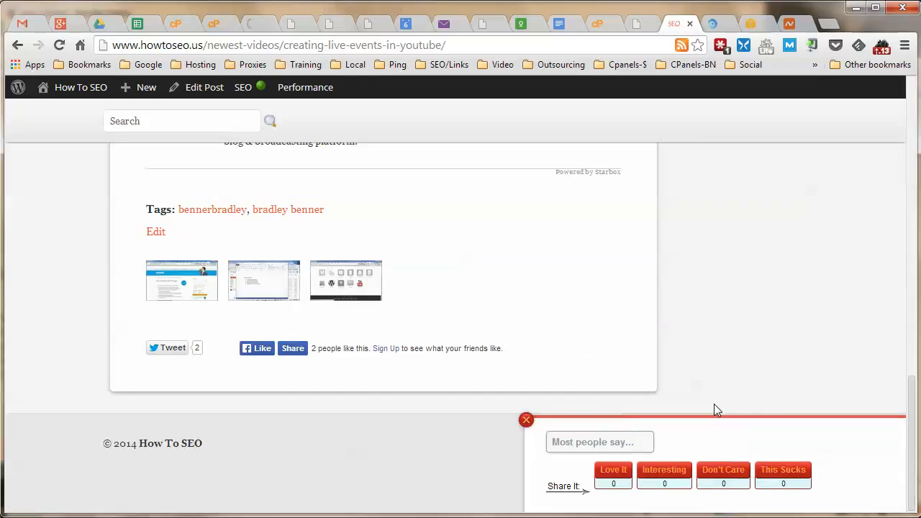
{"action": "scroll", "coordinate": [715, 406], "scroll_direction": "up", "scroll_amount": 20}
{"action": "left_click", "coordinate": [117, 112]}
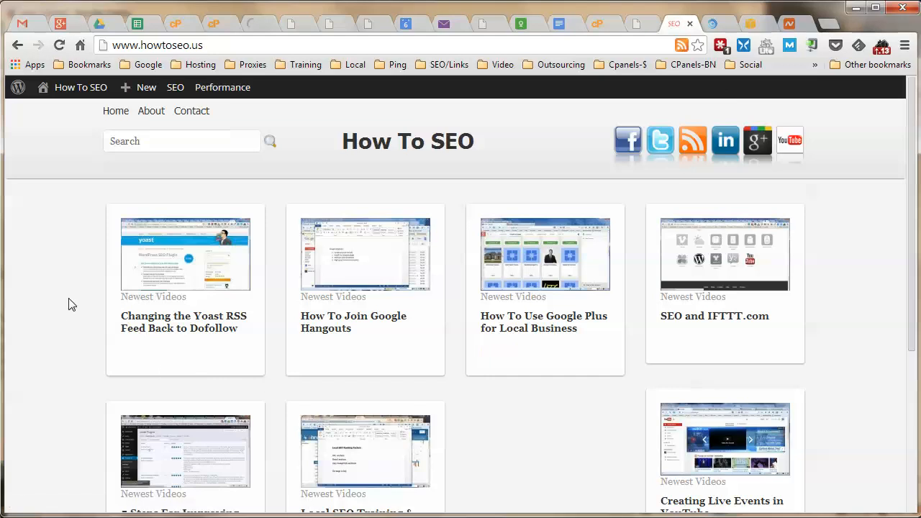
Step: View the home page's source and examine whether its stylesheet and script URLs point to cdn.howtoseo.us
{"action": "right_click", "coordinate": [69, 298]}
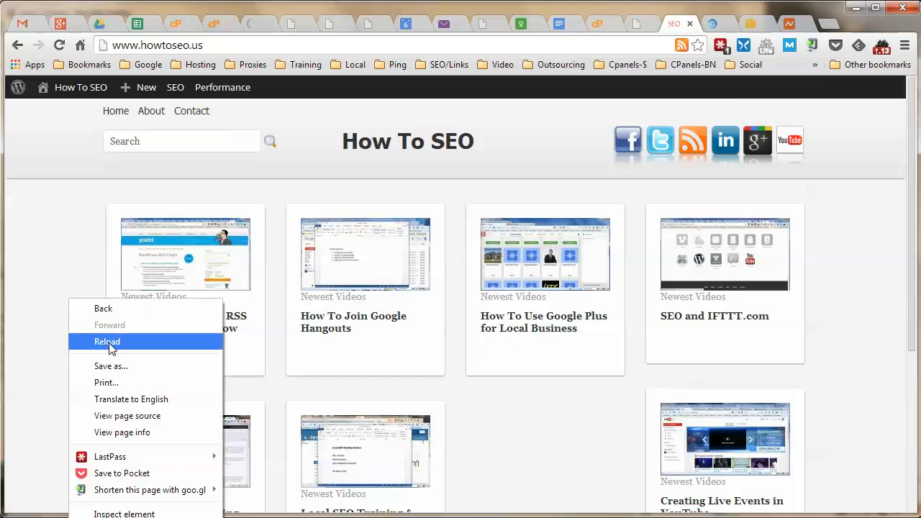
{"action": "left_click", "coordinate": [119, 417]}
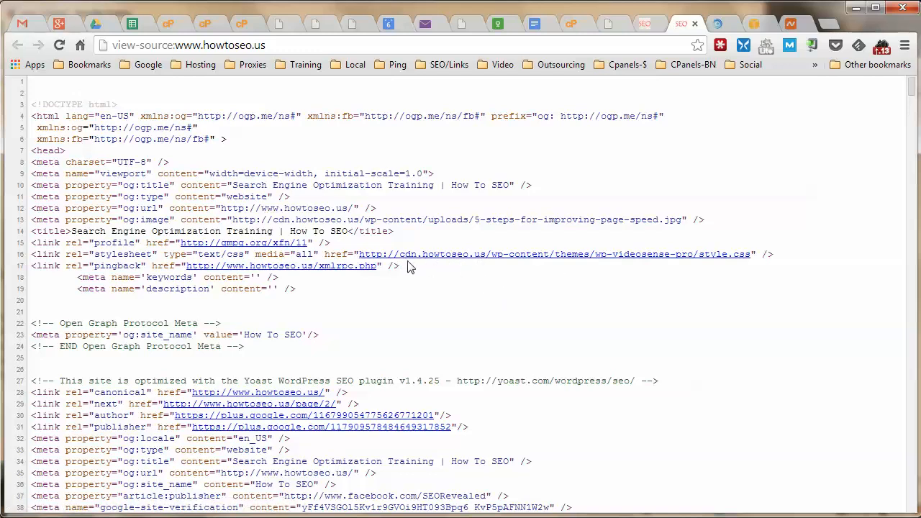
{"action": "scroll", "coordinate": [568, 291], "scroll_direction": "down", "scroll_amount": 1}
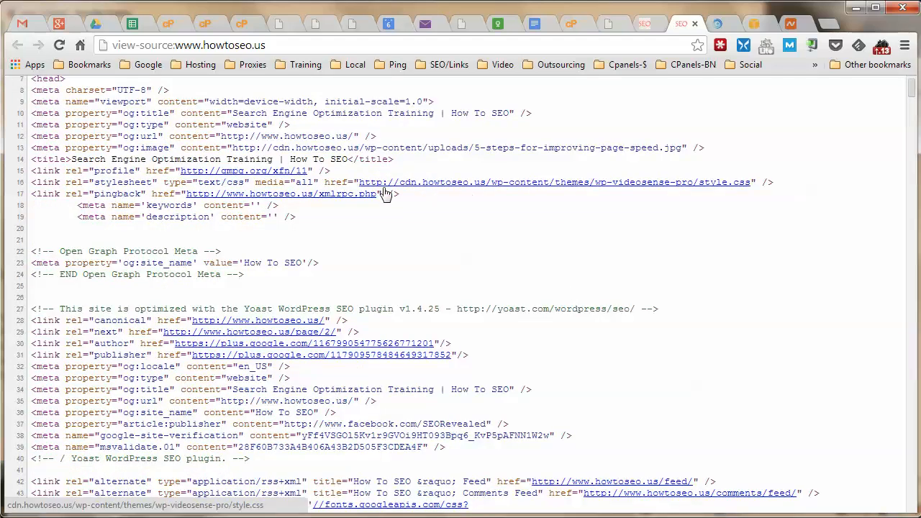
{"action": "scroll", "coordinate": [436, 202], "scroll_direction": "down", "scroll_amount": 1}
{"action": "scroll", "coordinate": [436, 202], "scroll_direction": "down", "scroll_amount": 1}
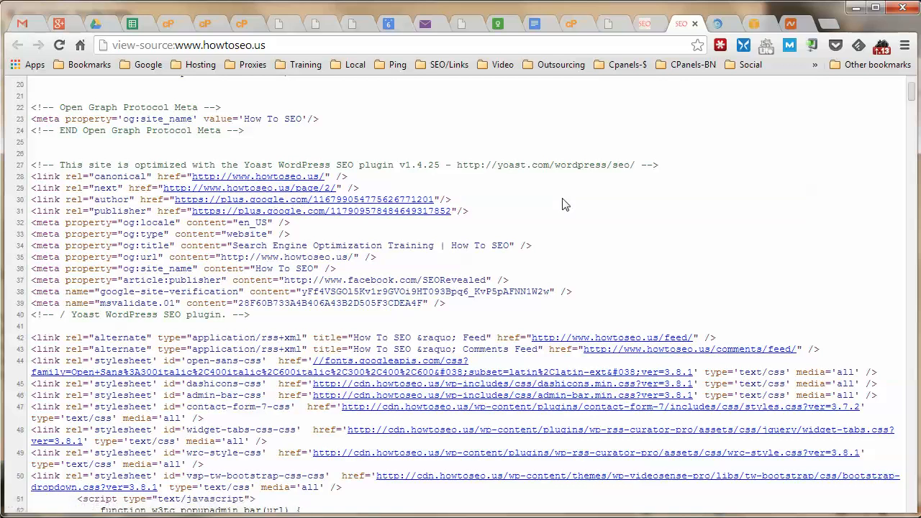
{"action": "scroll", "coordinate": [564, 205], "scroll_direction": "down", "scroll_amount": 1}
{"action": "scroll", "coordinate": [539, 237], "scroll_direction": "down", "scroll_amount": 1}
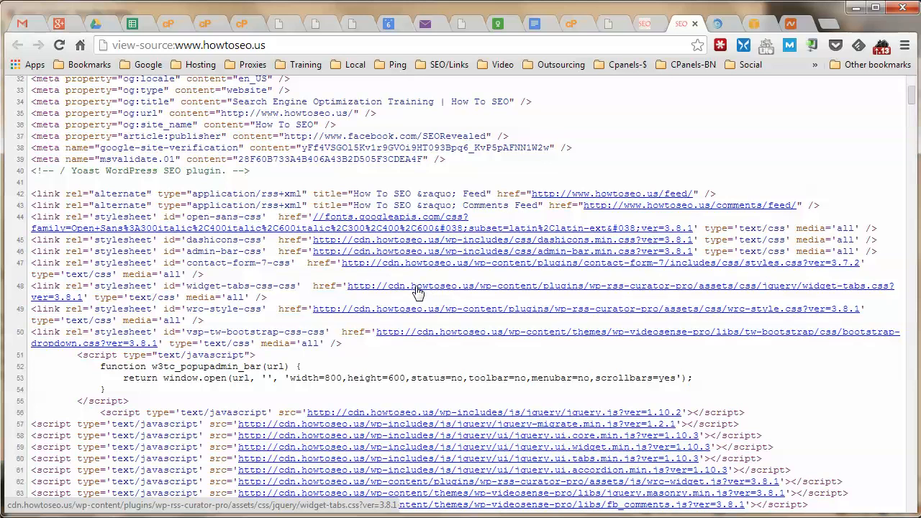
{"action": "scroll", "coordinate": [388, 317], "scroll_direction": "down", "scroll_amount": 2}
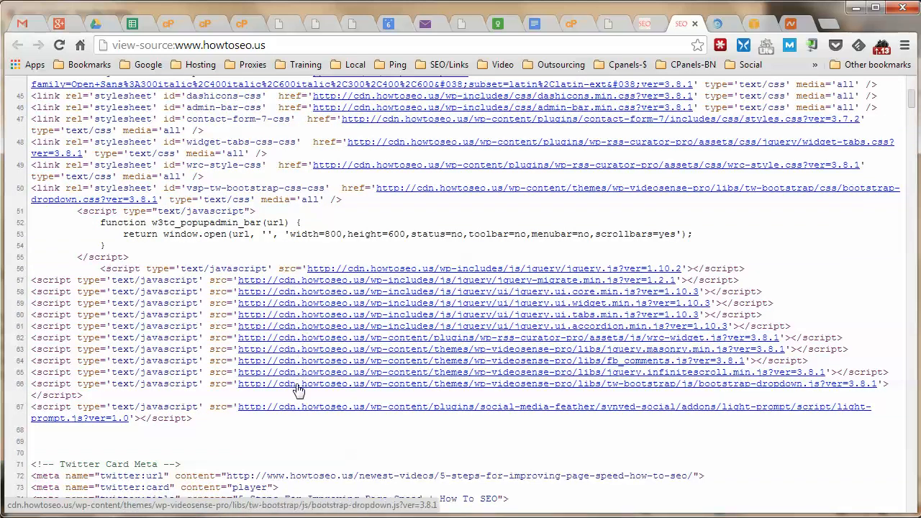
Step: Look through the rest of the home page's source for cdn.howtoseo.us URLs, and close the source view
{"action": "scroll", "coordinate": [302, 381], "scroll_direction": "down", "scroll_amount": 2}
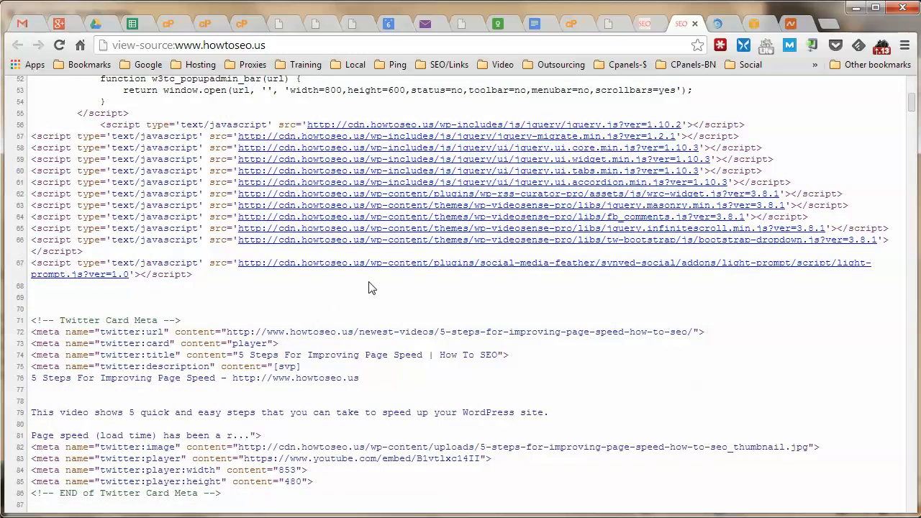
{"action": "scroll", "coordinate": [363, 291], "scroll_direction": "down", "scroll_amount": 10}
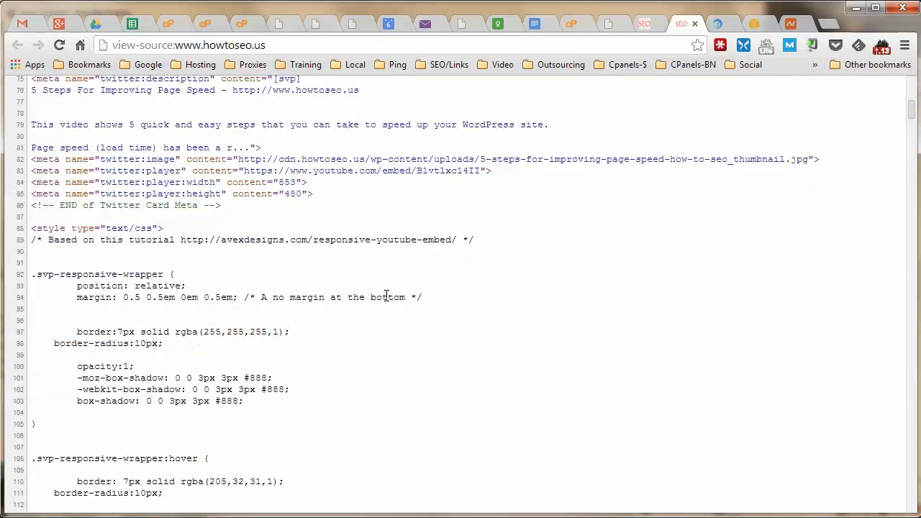
{"action": "scroll", "coordinate": [387, 301], "scroll_direction": "down", "scroll_amount": 20}
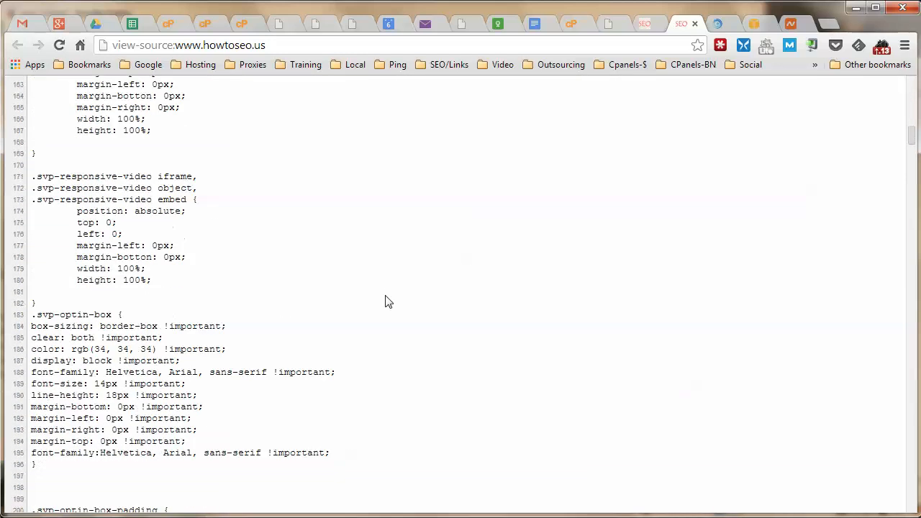
{"action": "scroll", "coordinate": [387, 301], "scroll_direction": "down", "scroll_amount": 6}
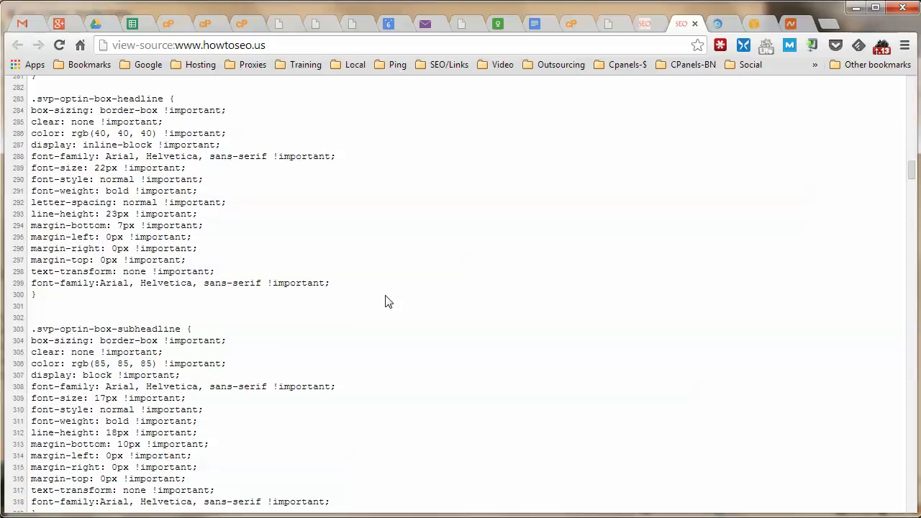
{"action": "left_click_drag", "start_coordinate": [912, 173], "coordinate": [908, 82]}
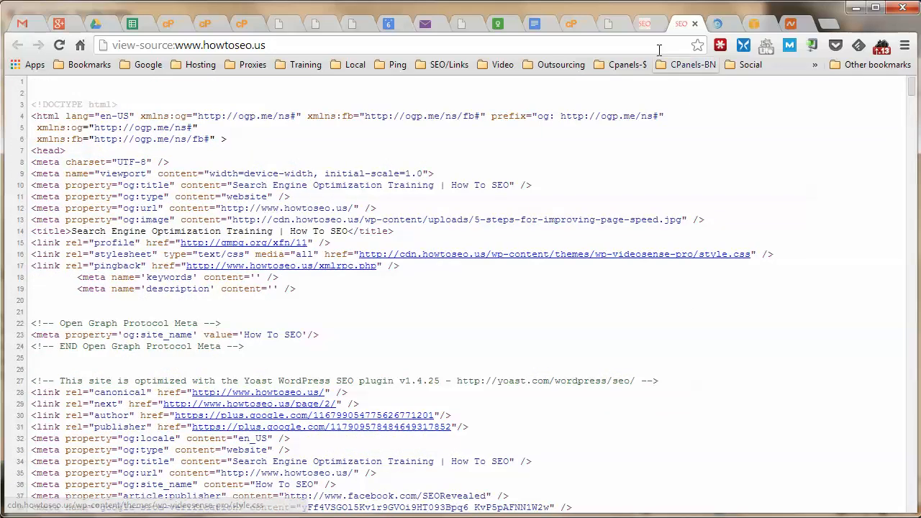
{"action": "left_click", "coordinate": [695, 23]}
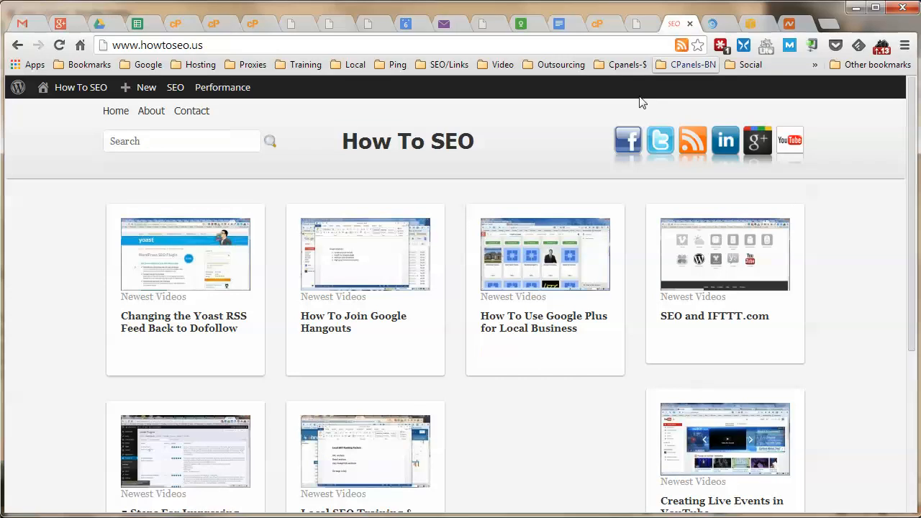
Step: Review the W3 Total Cache CDN page, including the CloudFront support status and the general file hosting options
{"action": "left_click", "coordinate": [635, 24]}
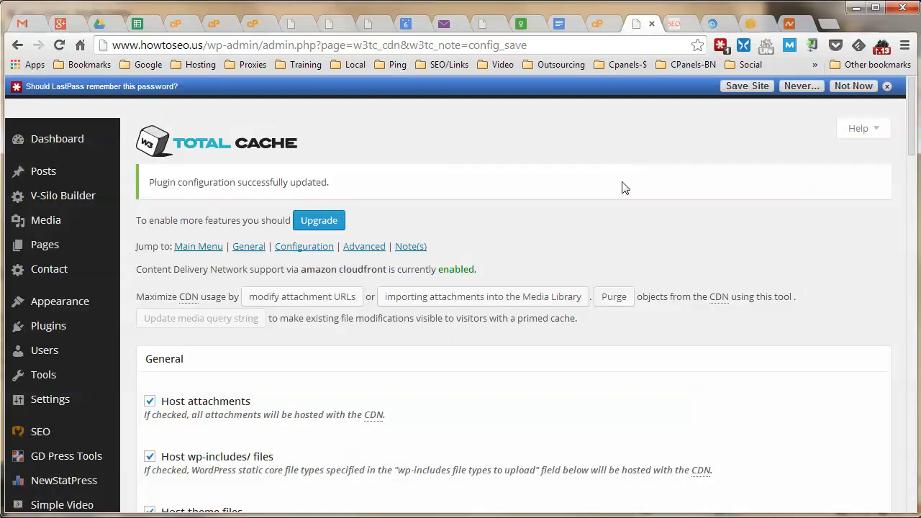
{"action": "scroll", "coordinate": [623, 188], "scroll_direction": "down", "scroll_amount": 1}
{"action": "scroll", "coordinate": [623, 189], "scroll_direction": "up", "scroll_amount": 1}
{"action": "scroll", "coordinate": [624, 189], "scroll_direction": "down", "scroll_amount": 7}
{"action": "scroll", "coordinate": [624, 188], "scroll_direction": "up", "scroll_amount": 6}
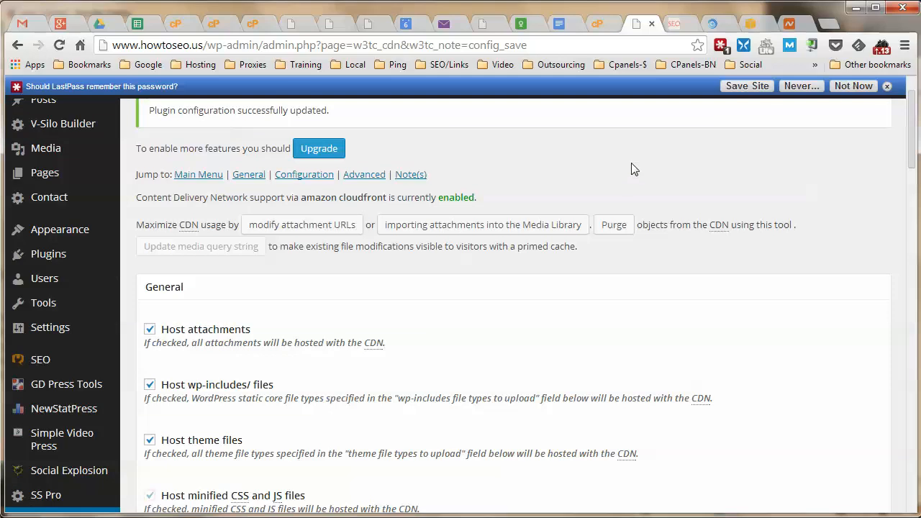
{"action": "left_click", "coordinate": [672, 23]}
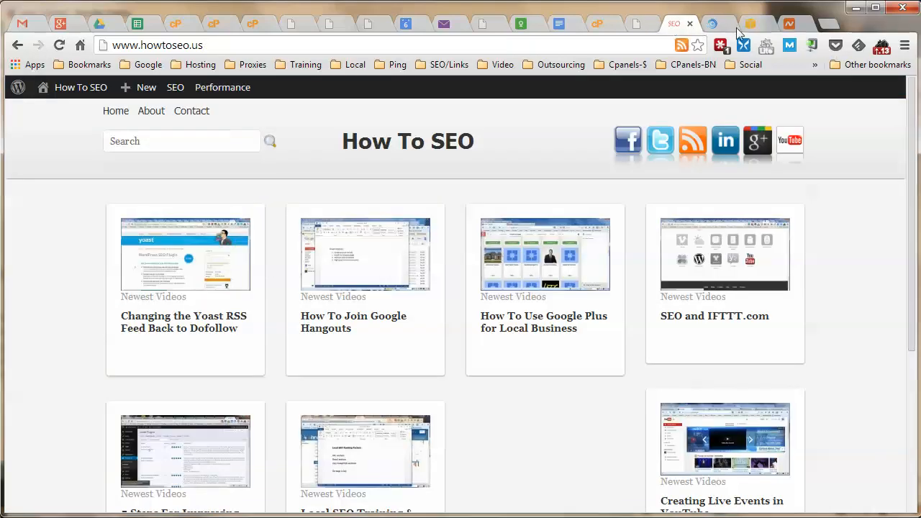
{"action": "left_click", "coordinate": [711, 23]}
{"action": "scroll", "coordinate": [480, 117], "scroll_direction": "down", "scroll_amount": 2}
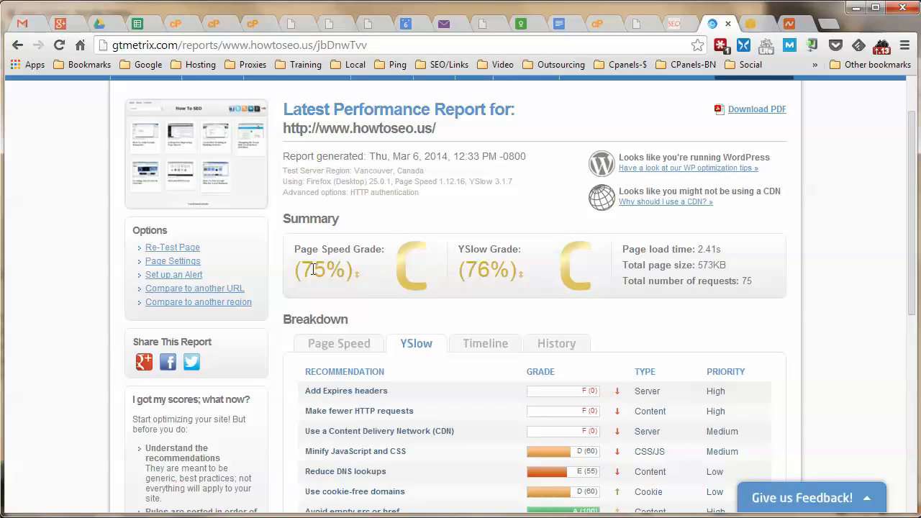
{"action": "left_click", "coordinate": [180, 248]}
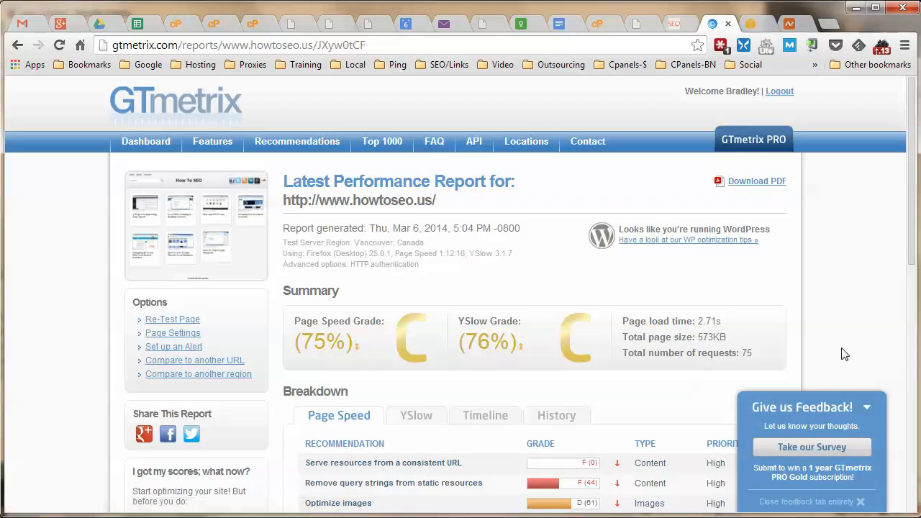
{"action": "scroll", "coordinate": [842, 350], "scroll_direction": "down", "scroll_amount": 2}
{"action": "left_click", "coordinate": [172, 175]}
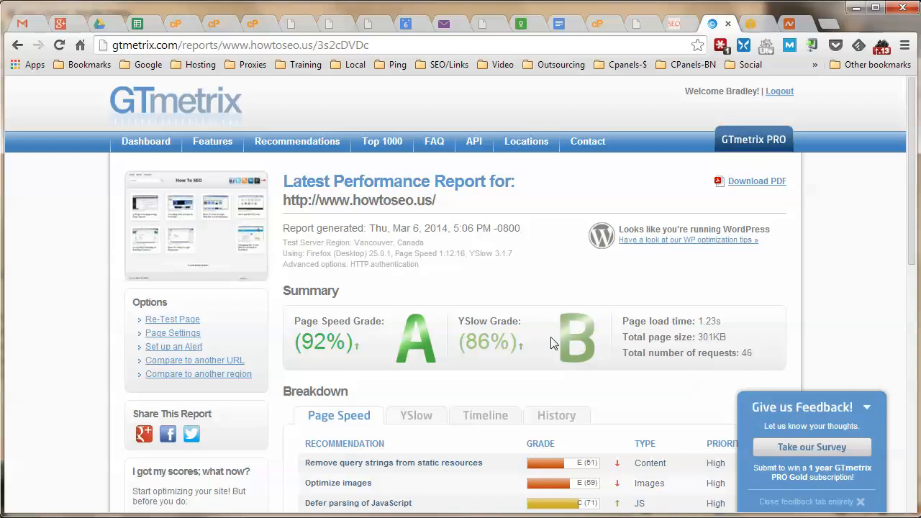
Step: Examine the new report's Page Speed and YSlow recommendations, including the content delivery network grade, and its summary
{"action": "scroll", "coordinate": [622, 302], "scroll_direction": "down", "scroll_amount": 2}
{"action": "scroll", "coordinate": [627, 300], "scroll_direction": "down", "scroll_amount": 1}
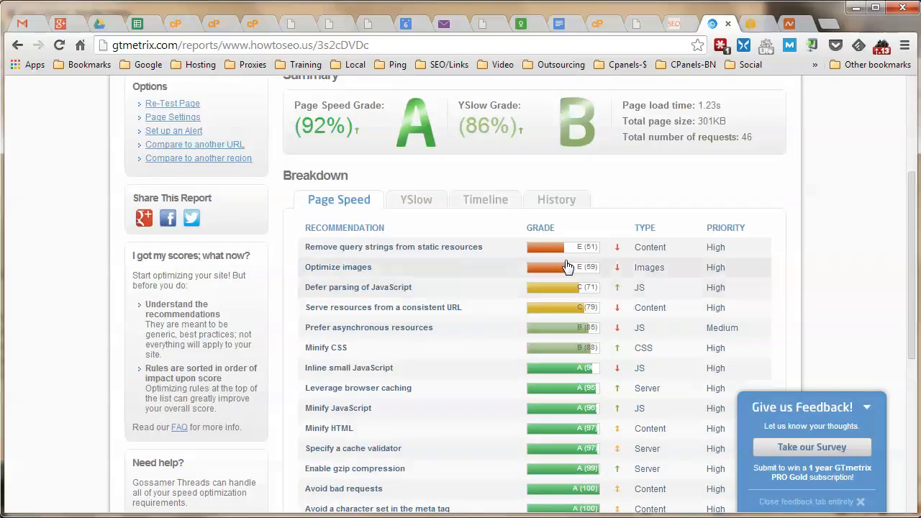
{"action": "left_click", "coordinate": [423, 202]}
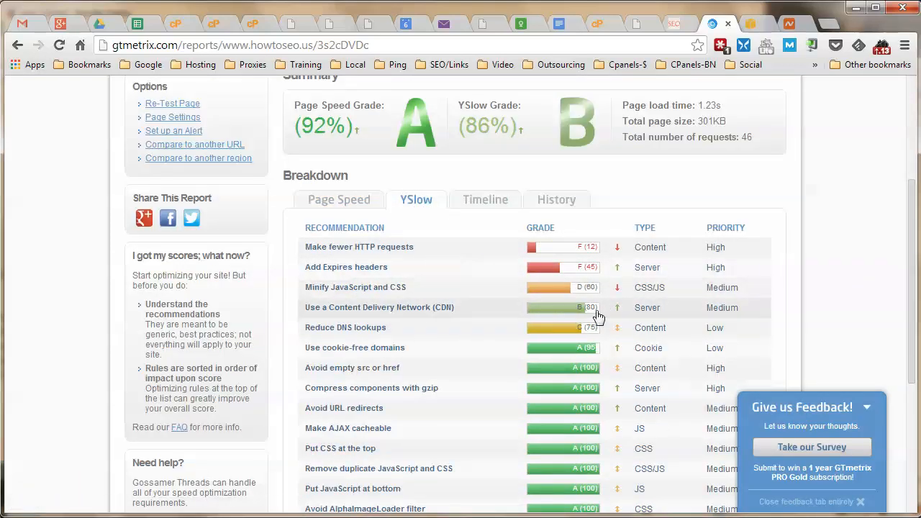
{"action": "mouse_move", "coordinate": [615, 318]}
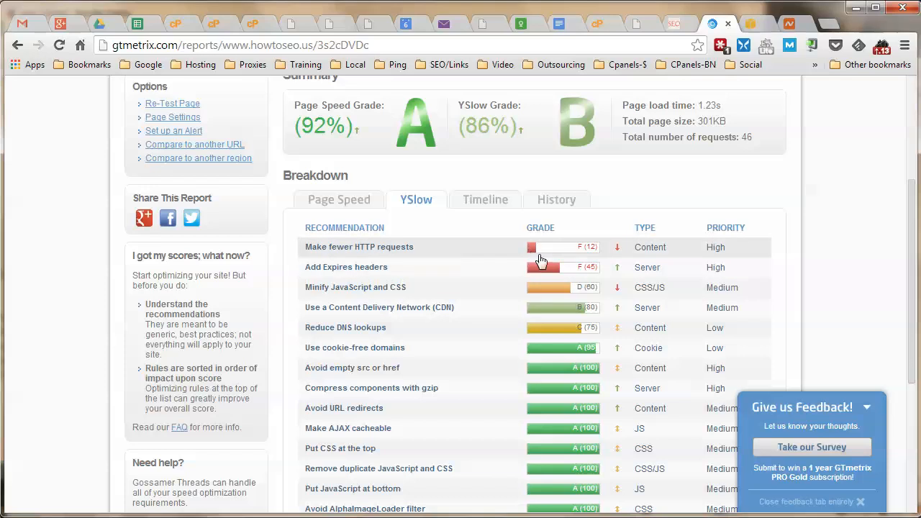
{"action": "scroll", "coordinate": [508, 280], "scroll_direction": "up", "scroll_amount": 3}
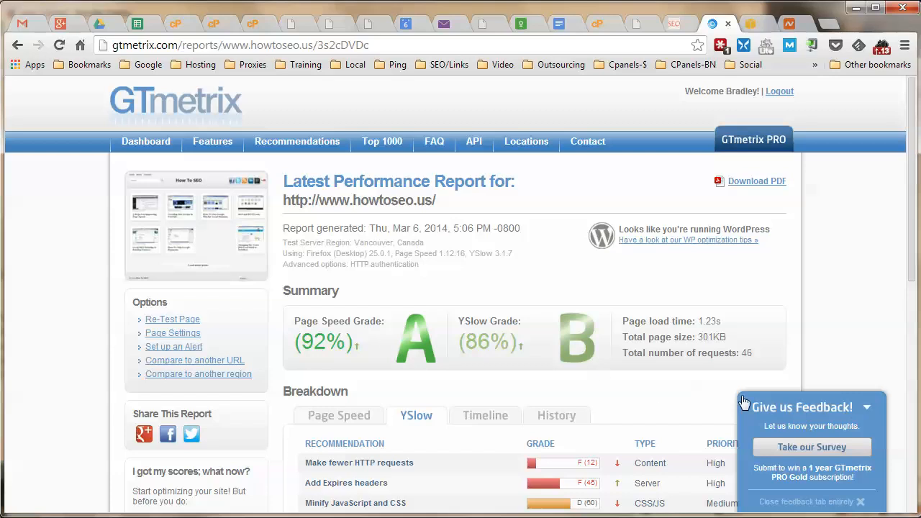
{"action": "scroll", "coordinate": [525, 368], "scroll_direction": "down", "scroll_amount": 2}
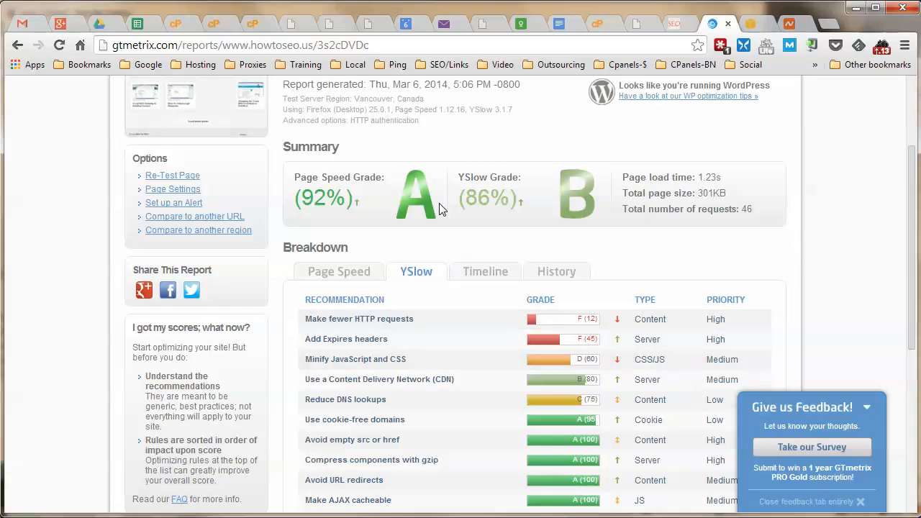
Step: Check the distribution list in CloudFront and return to the summary grades of the GTmetrix report
{"action": "key", "text": "ctrl+Tab"}
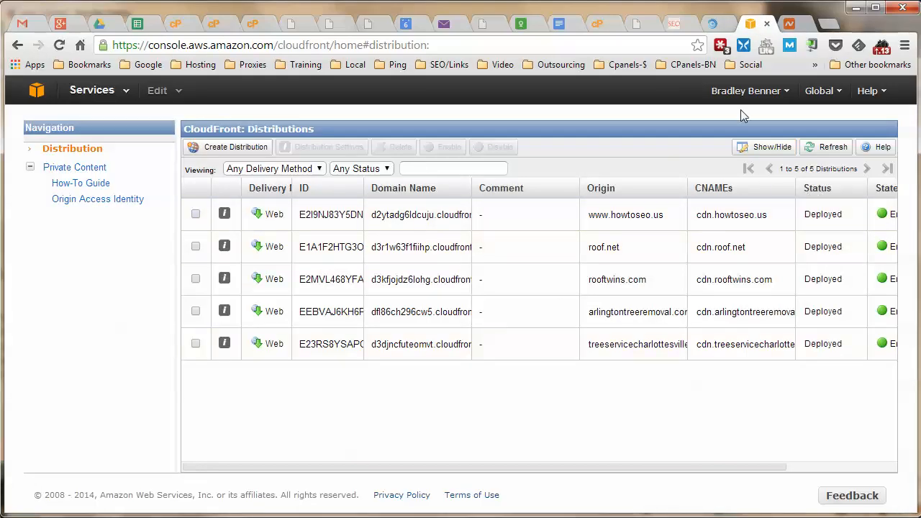
{"action": "left_click", "coordinate": [716, 23]}
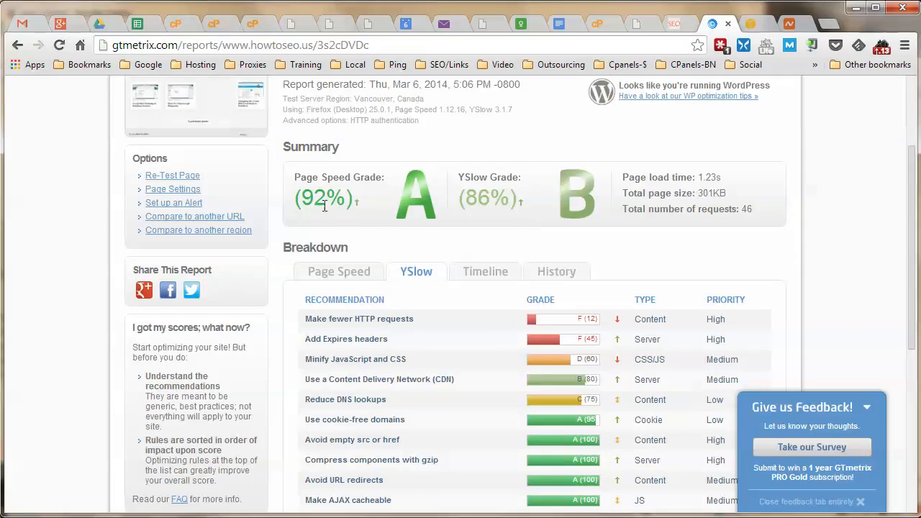
{"action": "scroll", "coordinate": [463, 204], "scroll_direction": "up", "scroll_amount": 1}
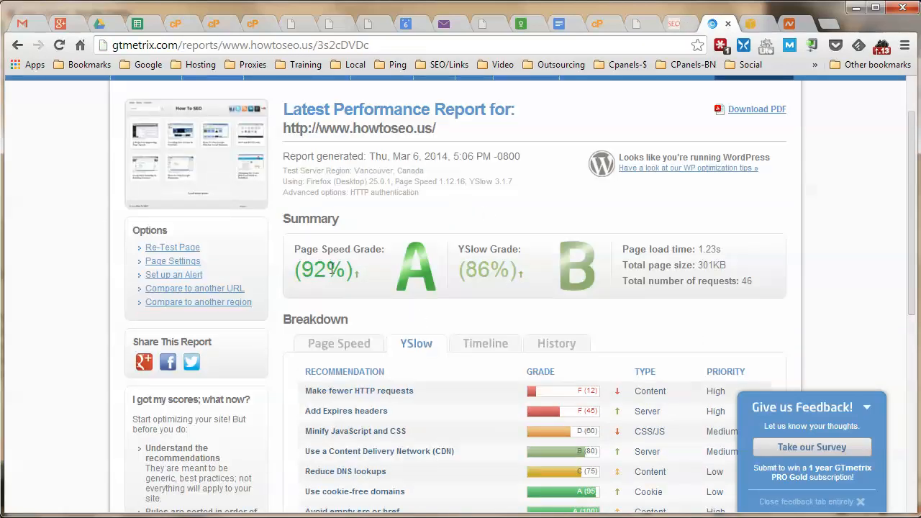
Step: Open the "How To Join Google Hangouts" post on the How To SEO site and inspect how the whole page loads
{"action": "left_click", "coordinate": [359, 128]}
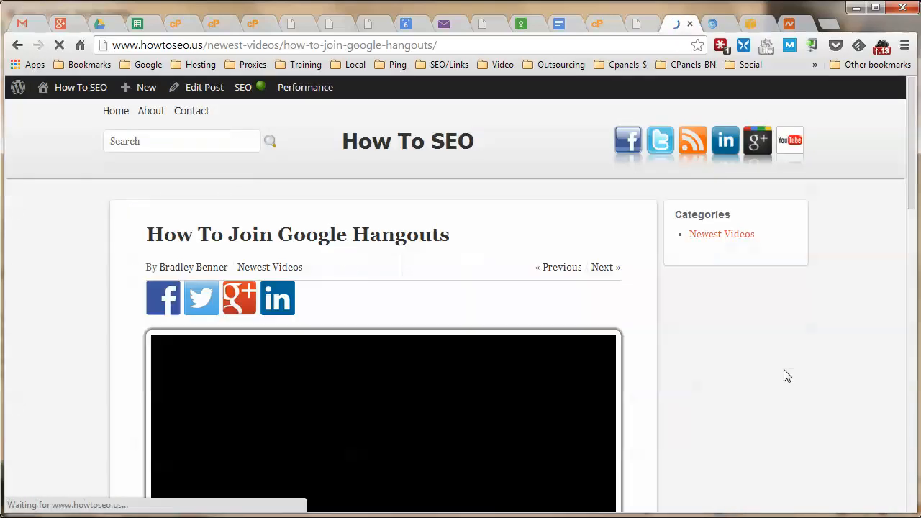
{"action": "scroll", "coordinate": [606, 341], "scroll_direction": "down", "scroll_amount": 15}
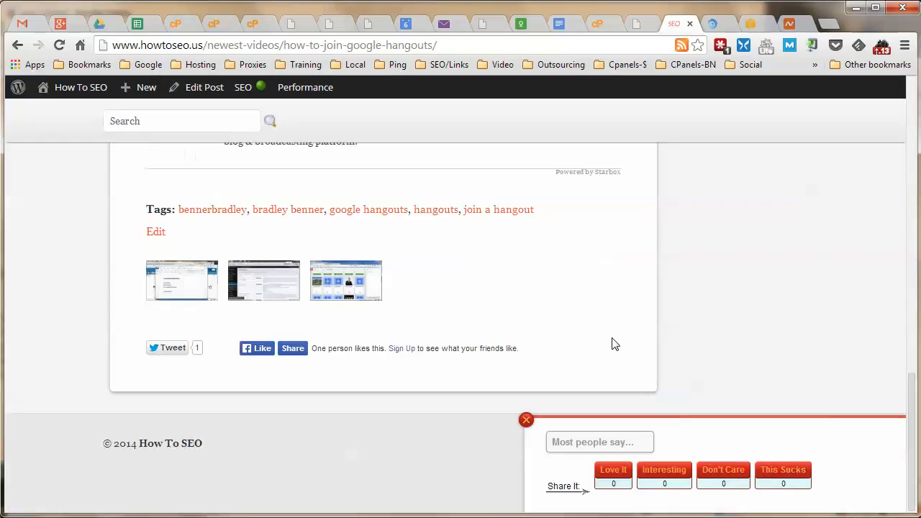
{"action": "scroll", "coordinate": [614, 347], "scroll_direction": "up", "scroll_amount": 15}
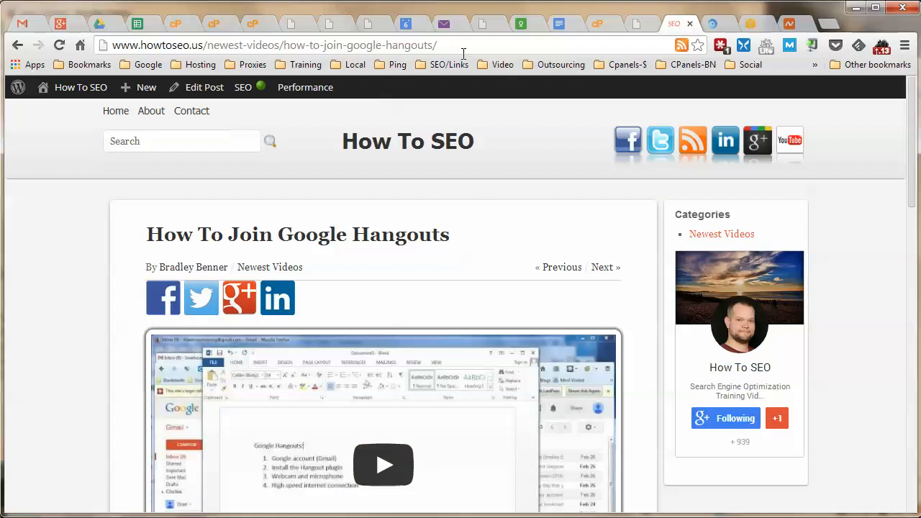